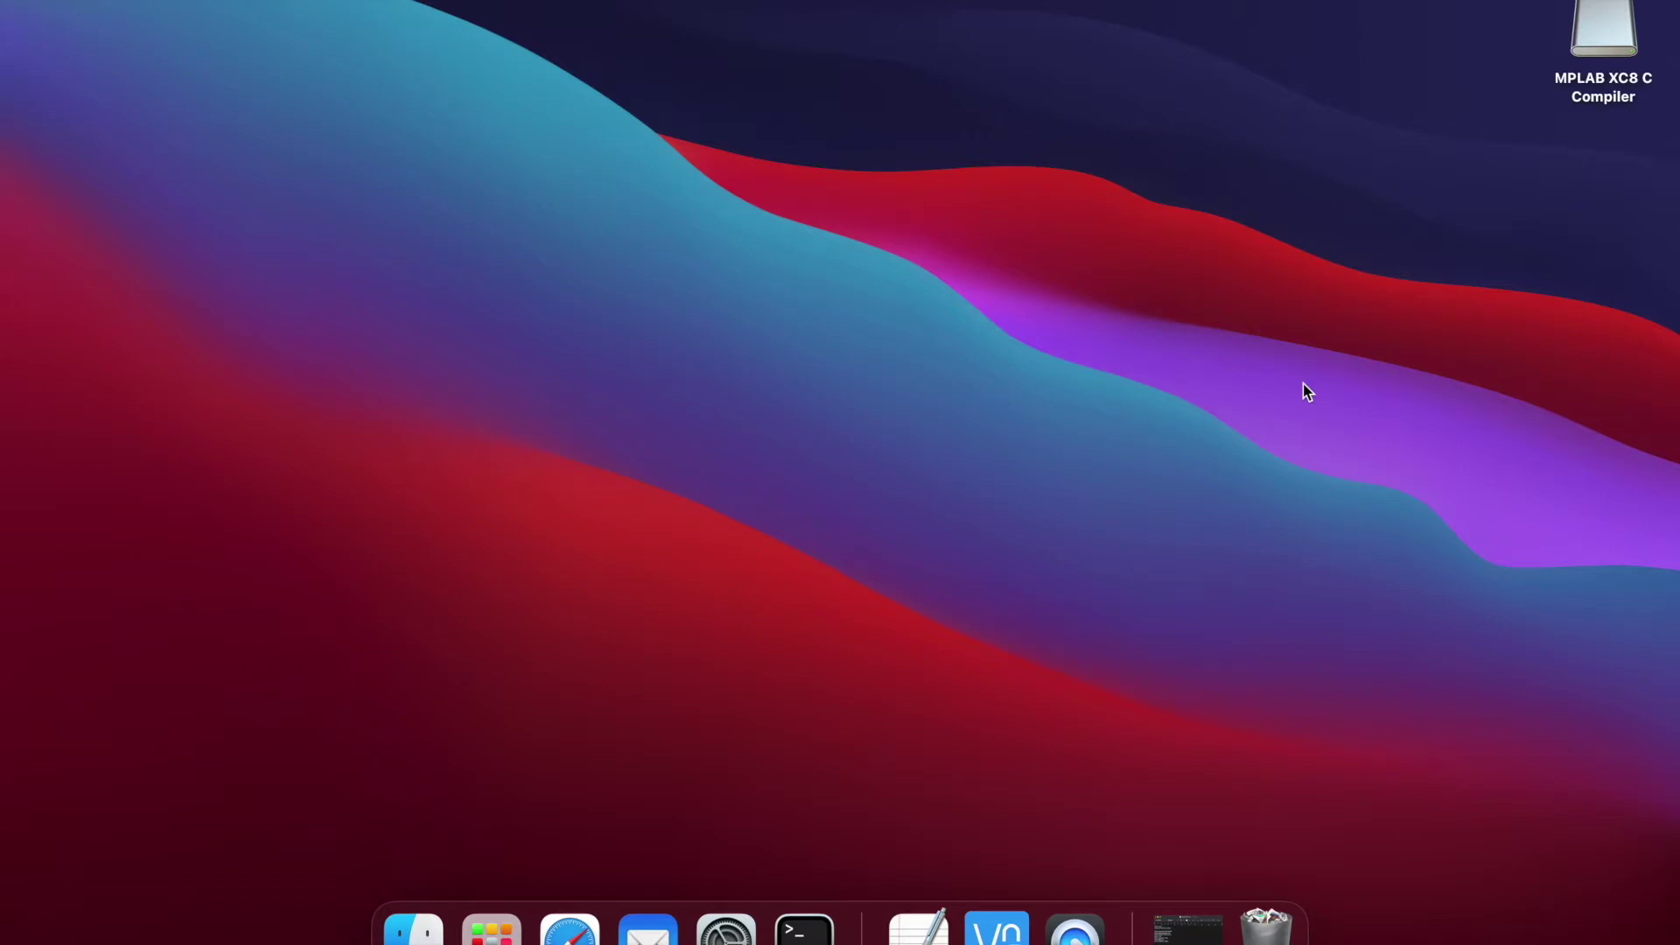
- Open VNC Viewer and connect to the Raspberry Pi at 192.168.29.254
click(997, 930)
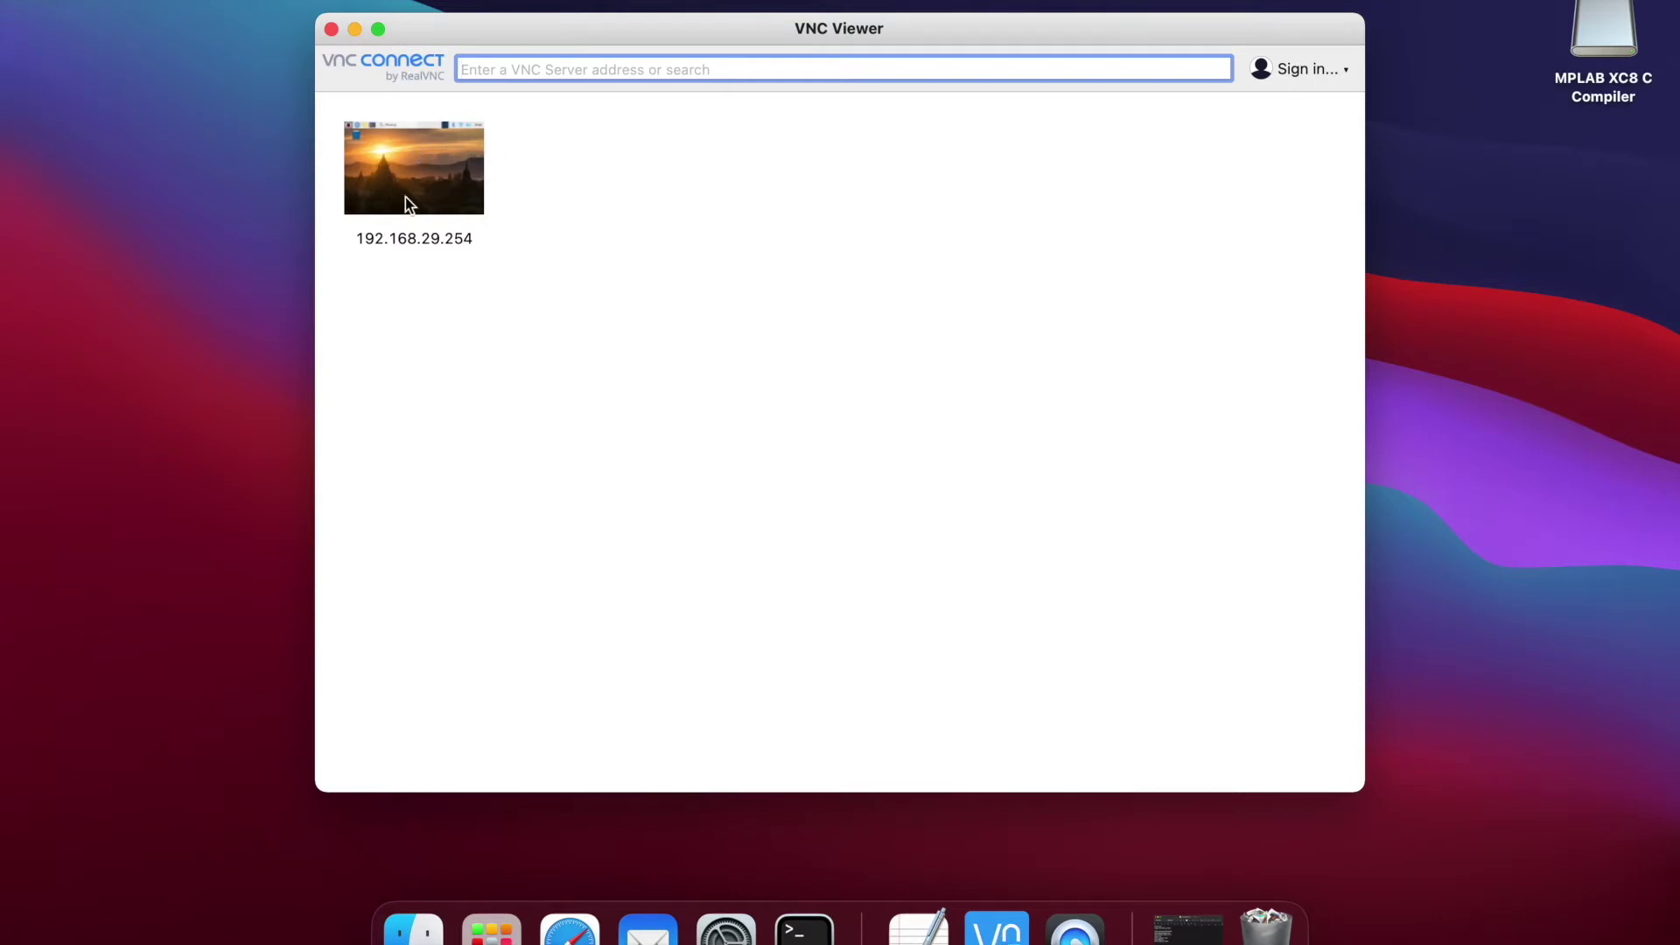
double_click(419, 197)
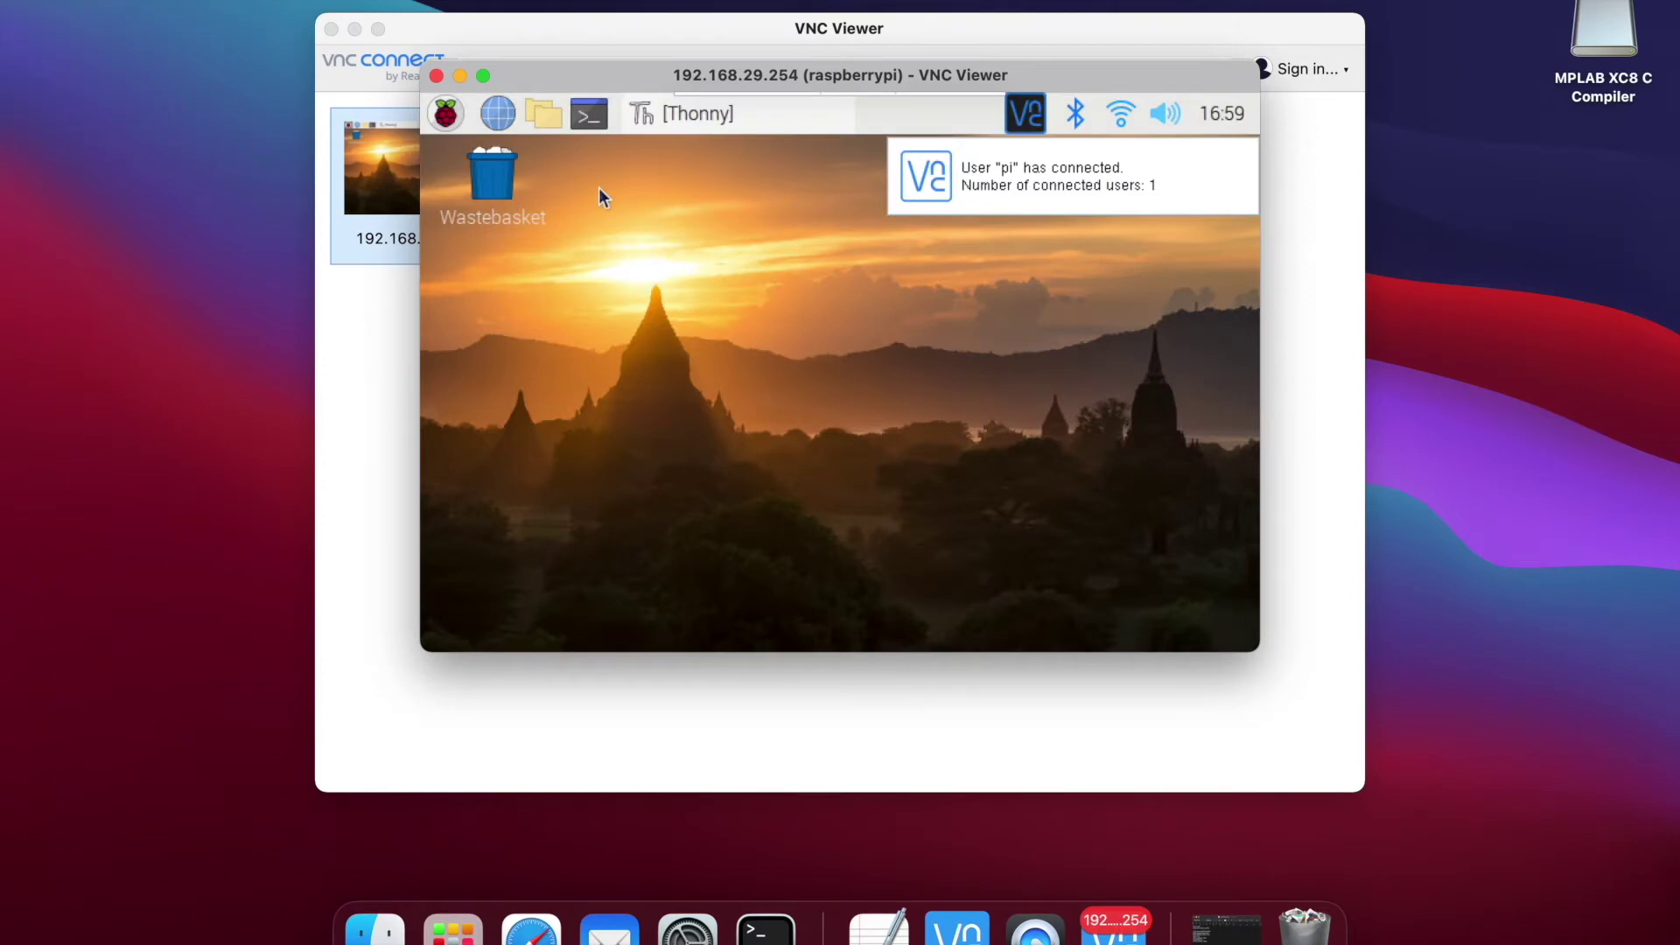
- Start a new Thonny script with 'import time' followed by an RPi.GPIO import line
click(689, 107)
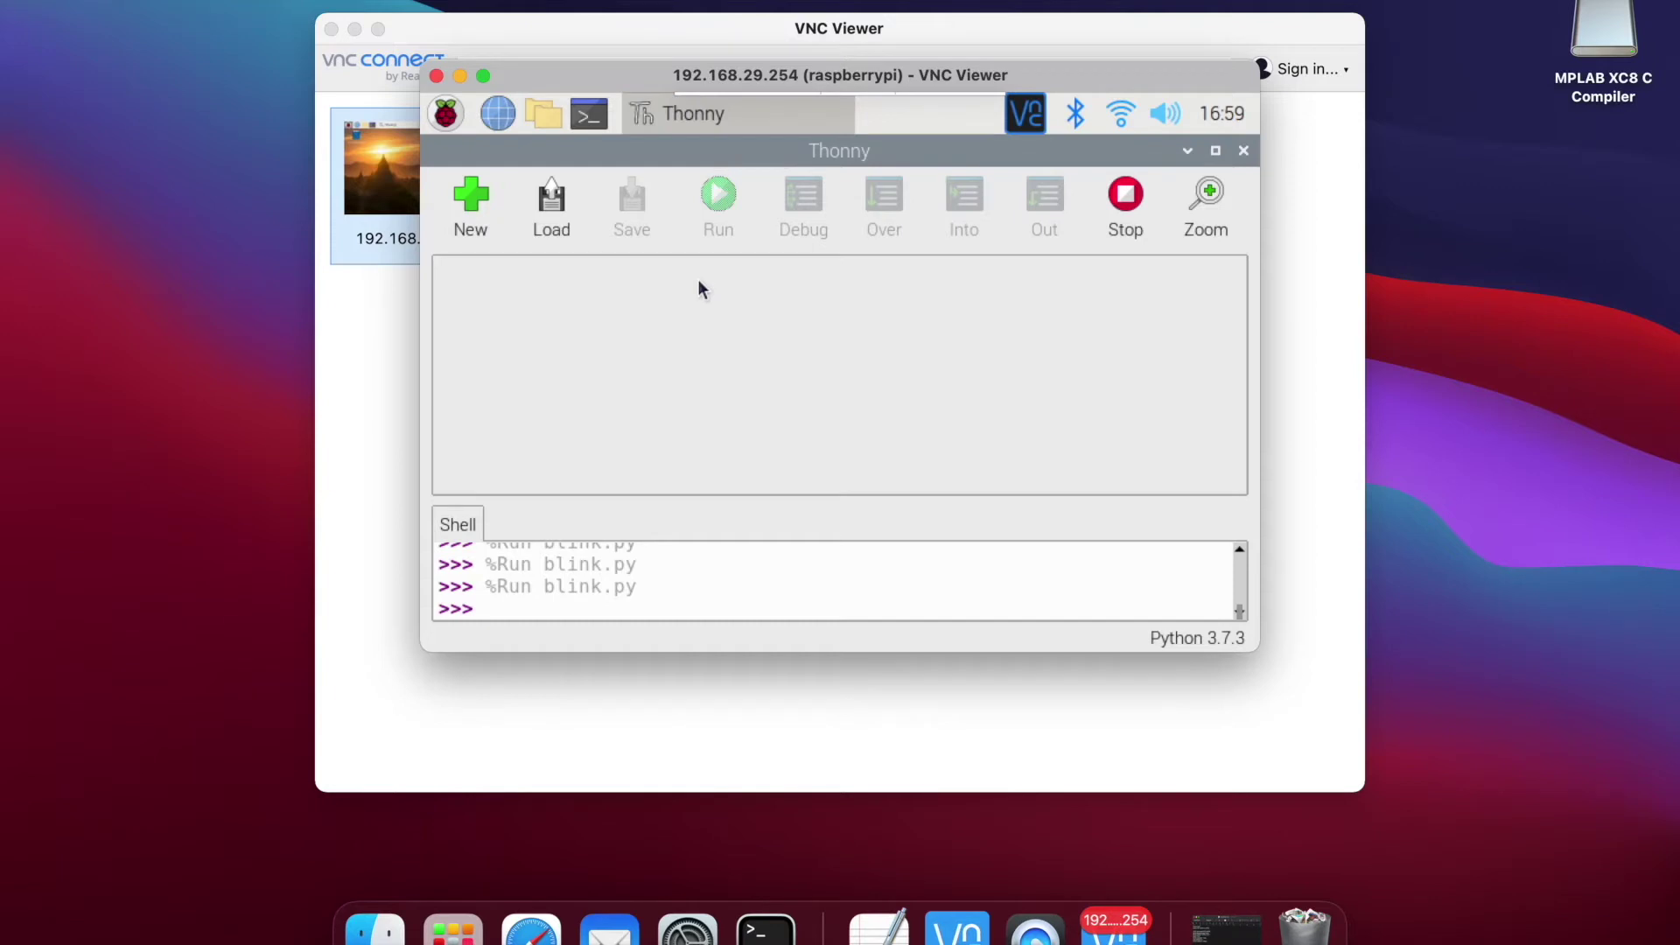
click(488, 226)
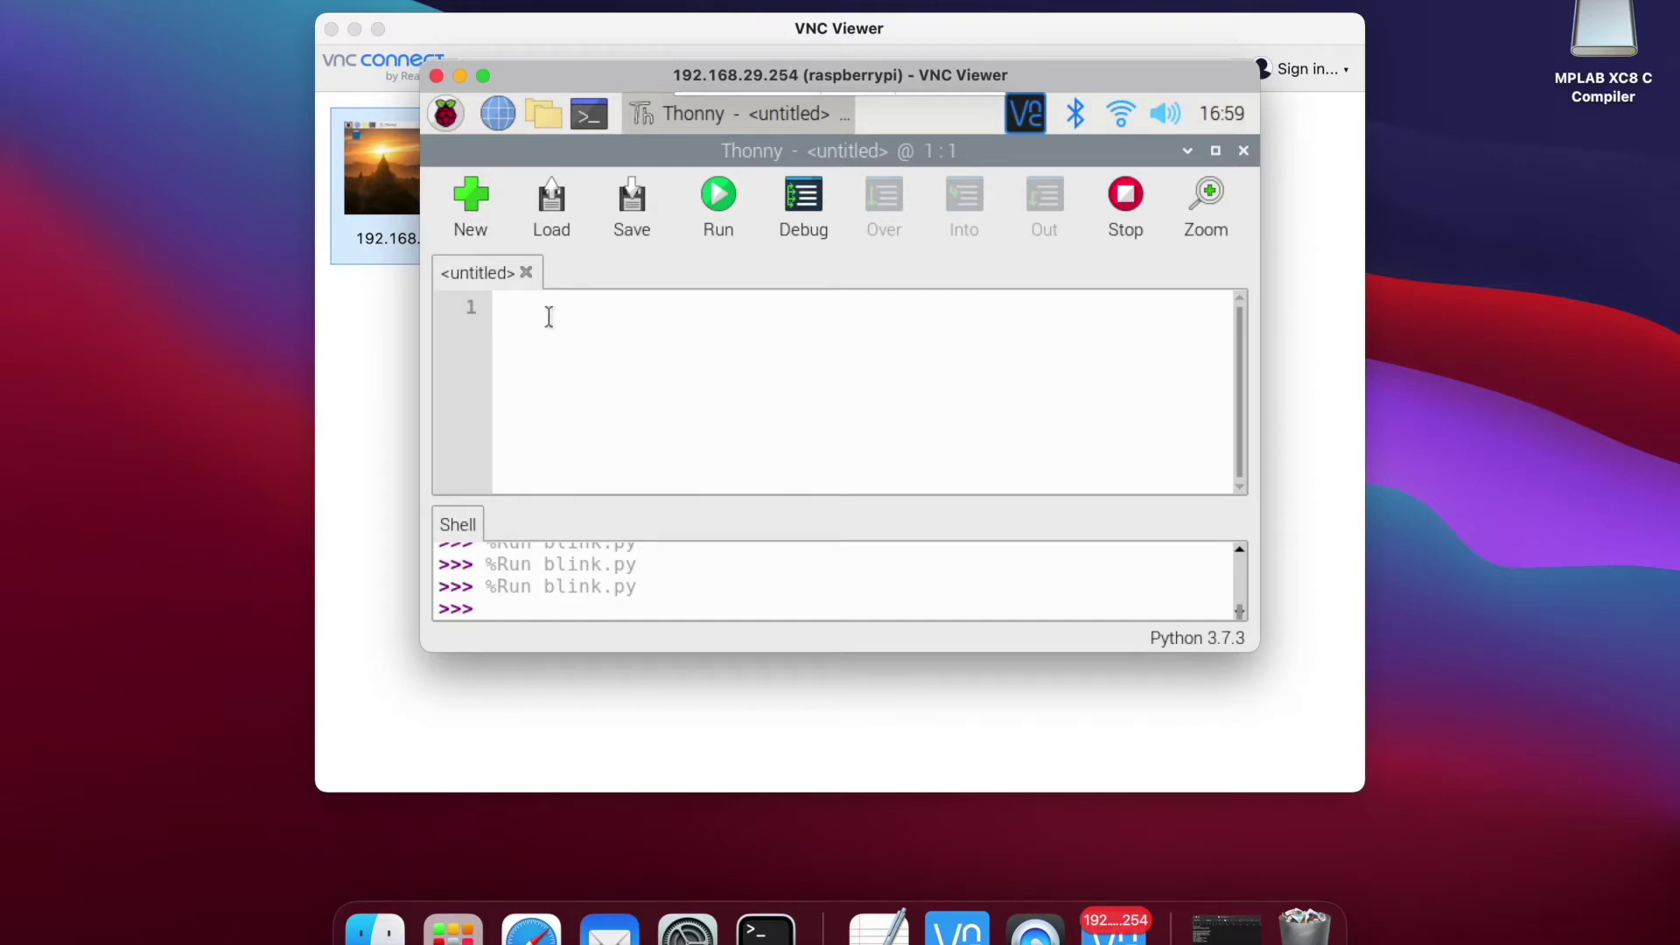
text(imp)
text(ort ti)
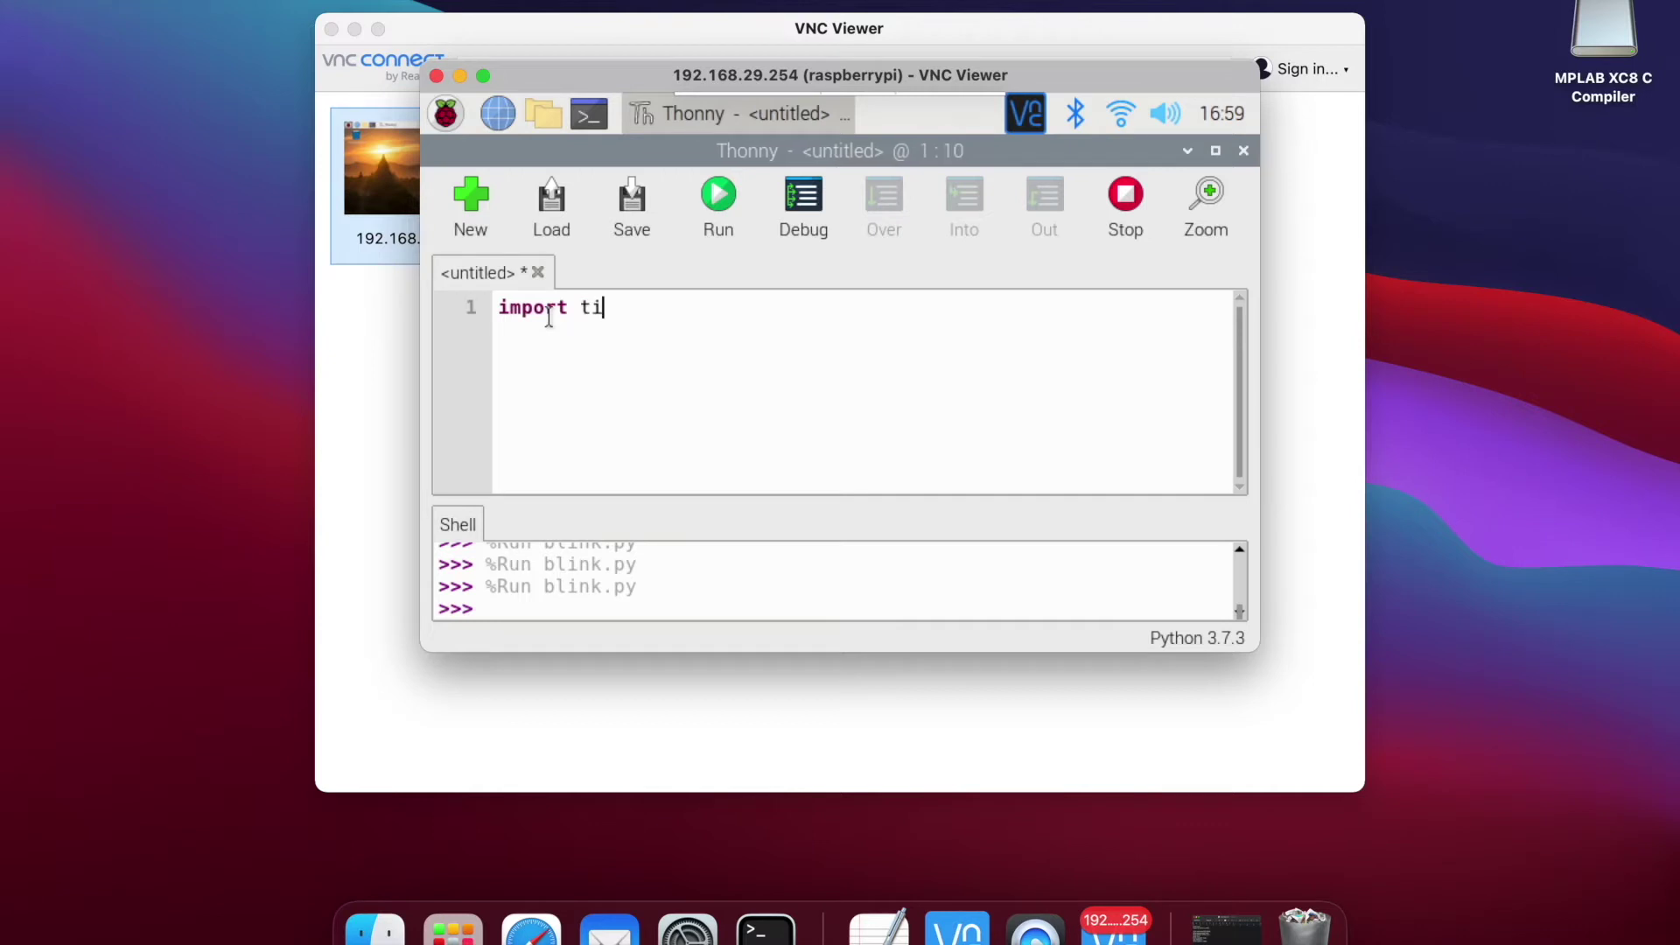
text(me)
key(Return)
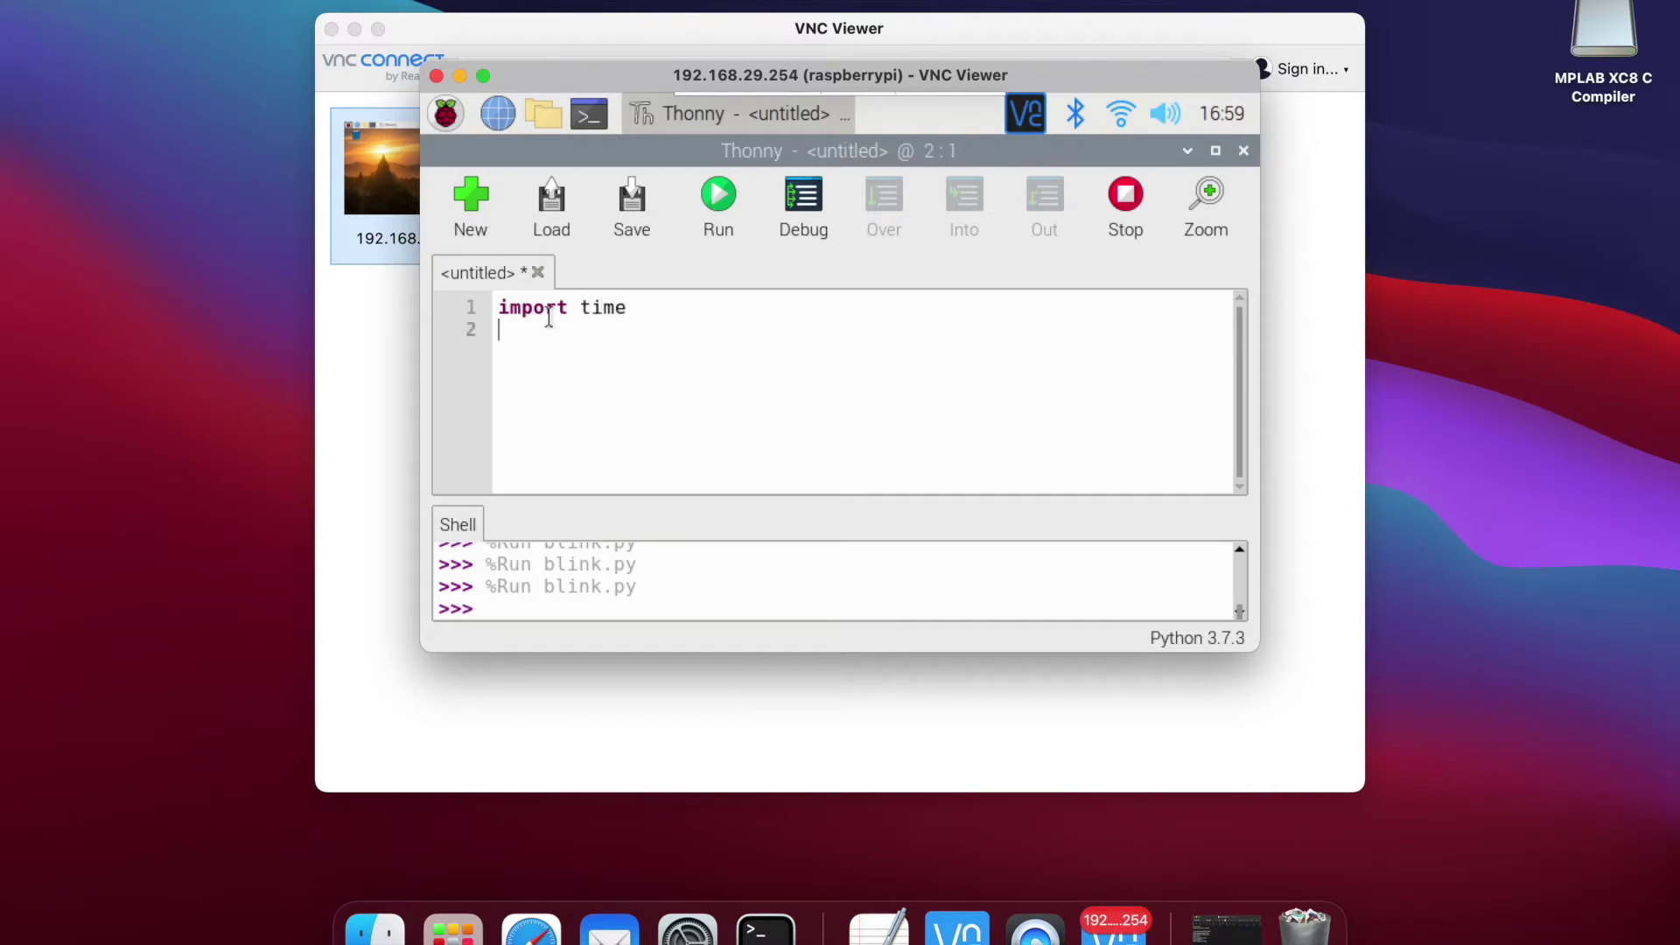
text(impo)
text(rt )
text(R)
text(pi)
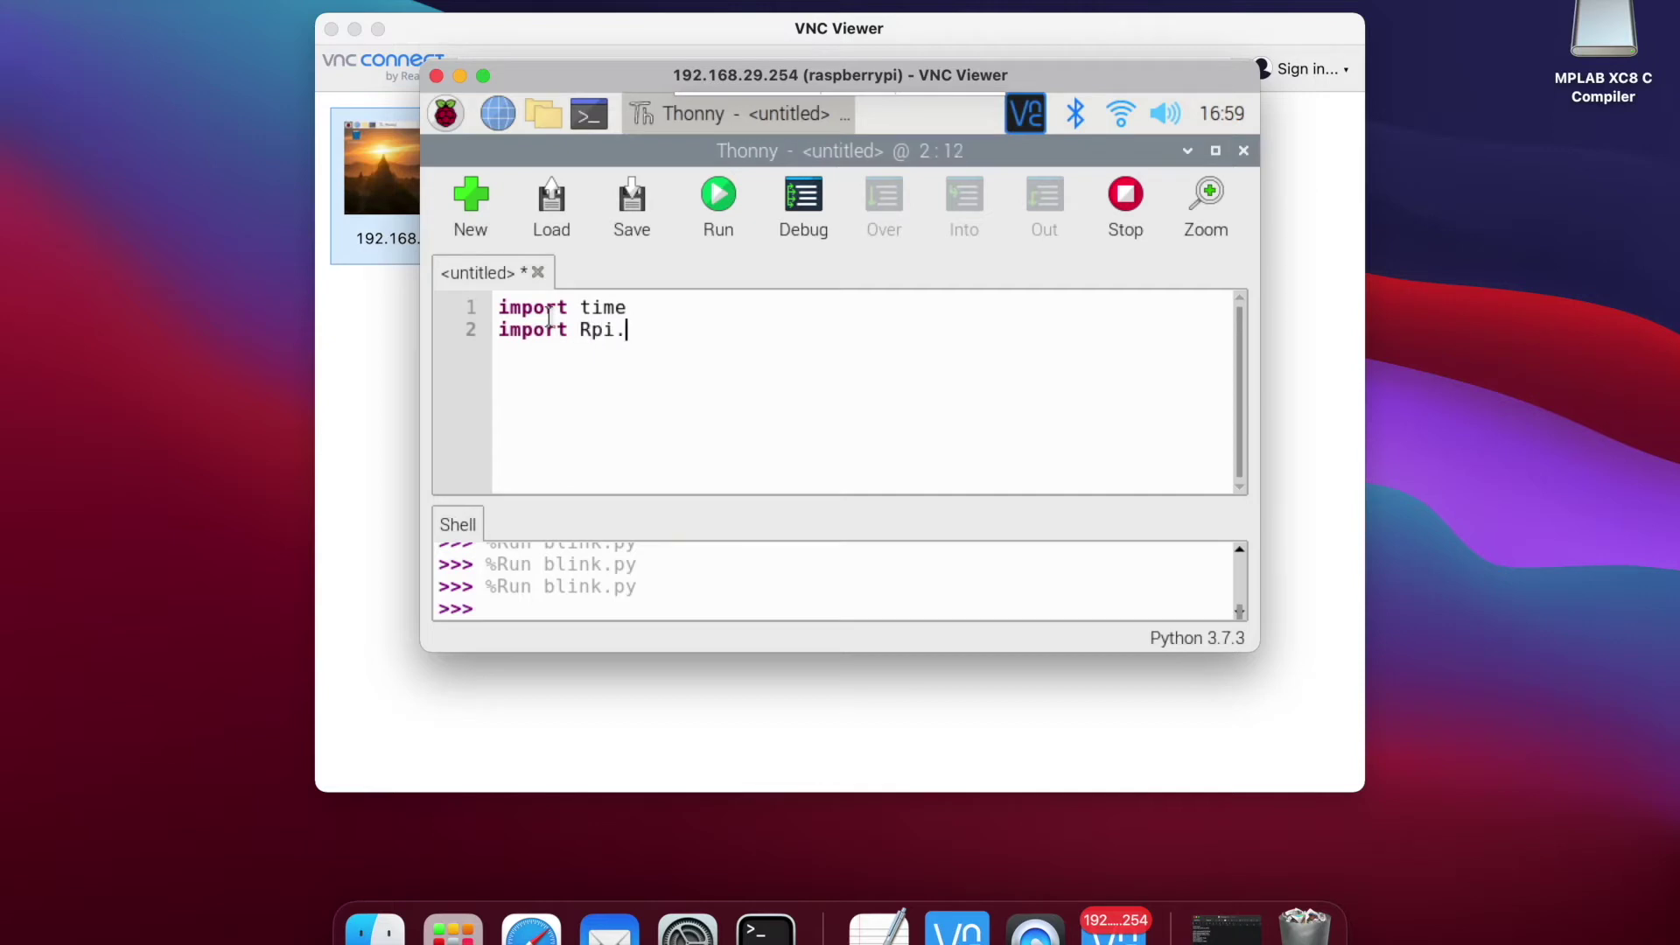
key(BackSpace)
key(BackSpace)
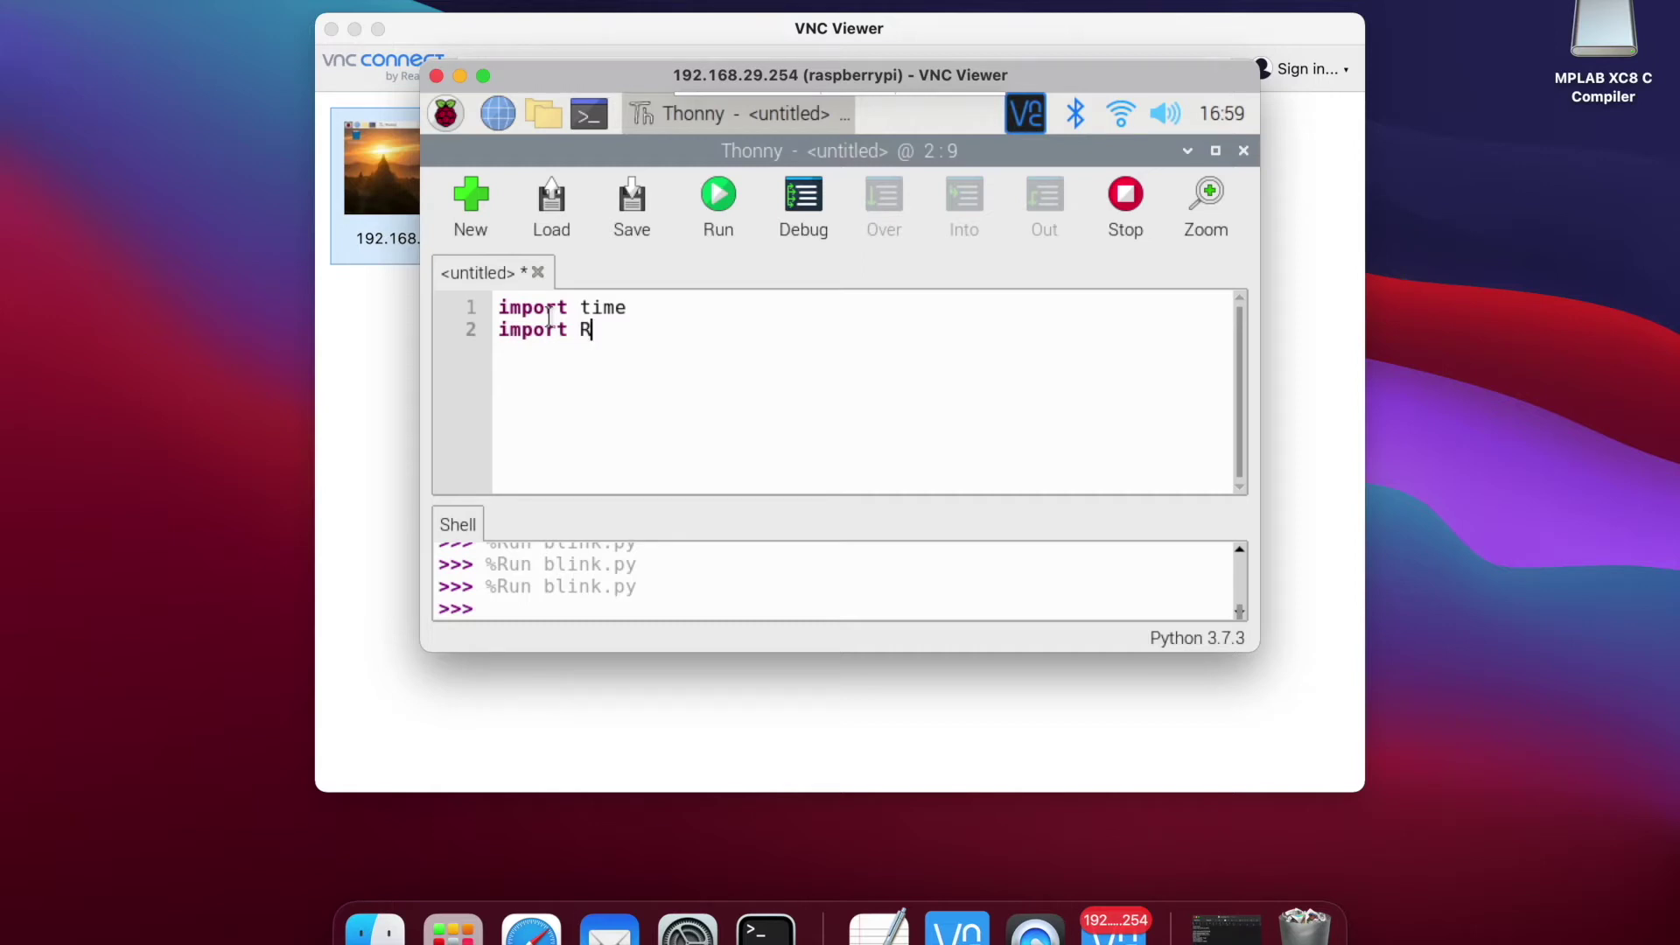
text(Pi)
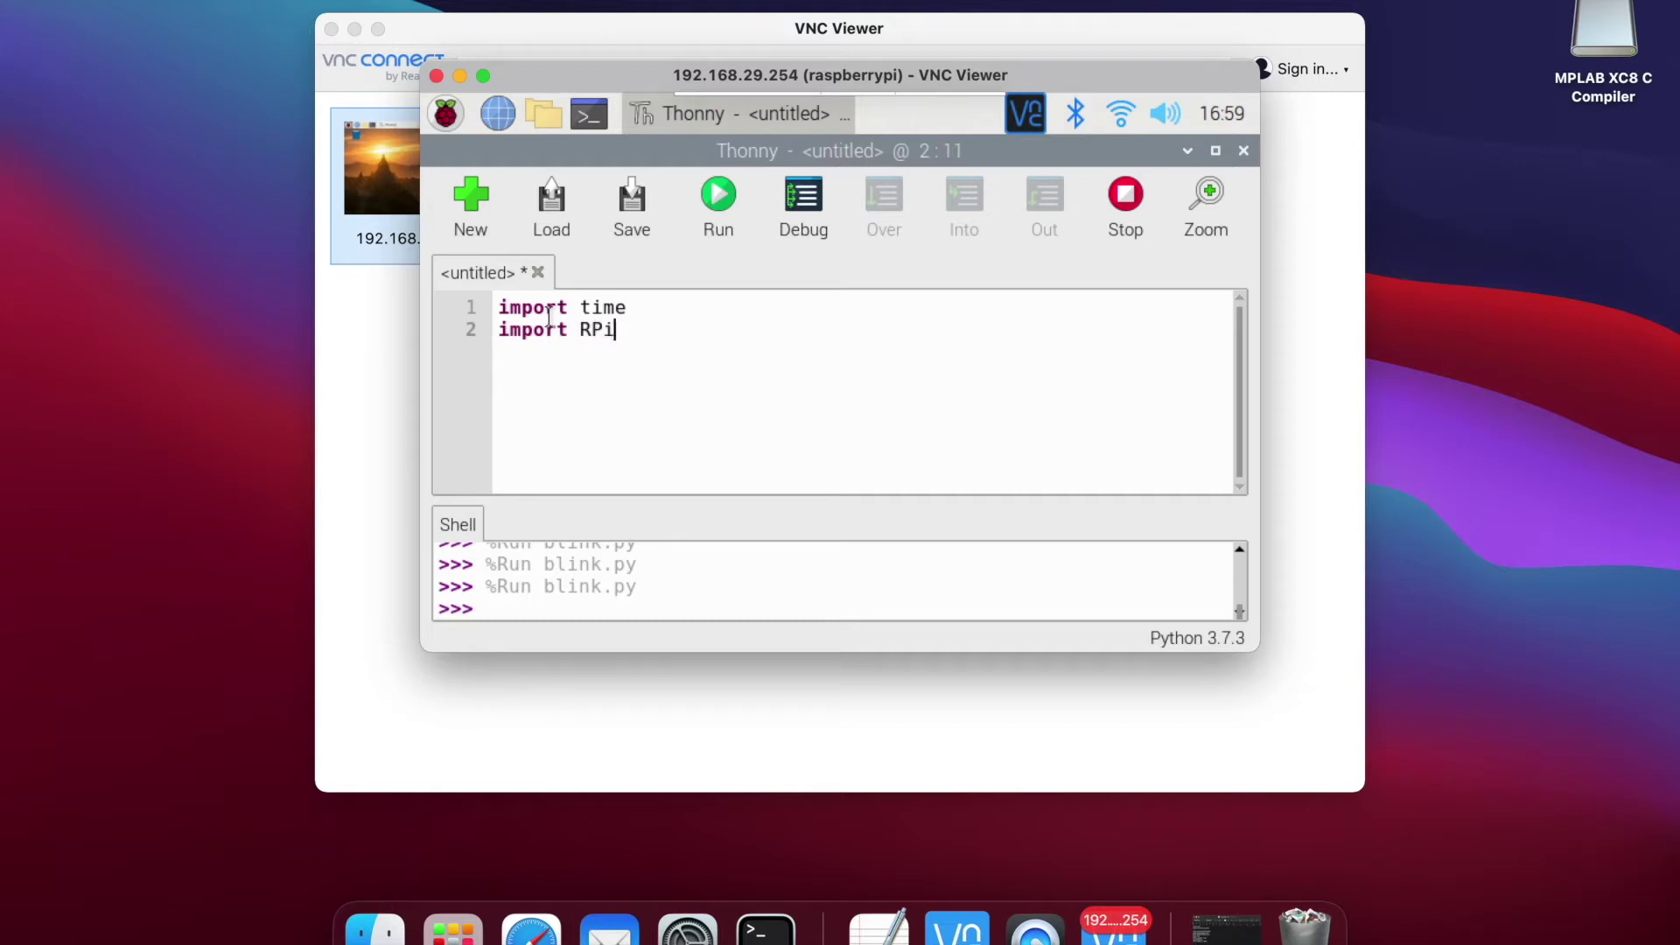
text(.)
text(GPIO )
text(as)
text( GPIO)
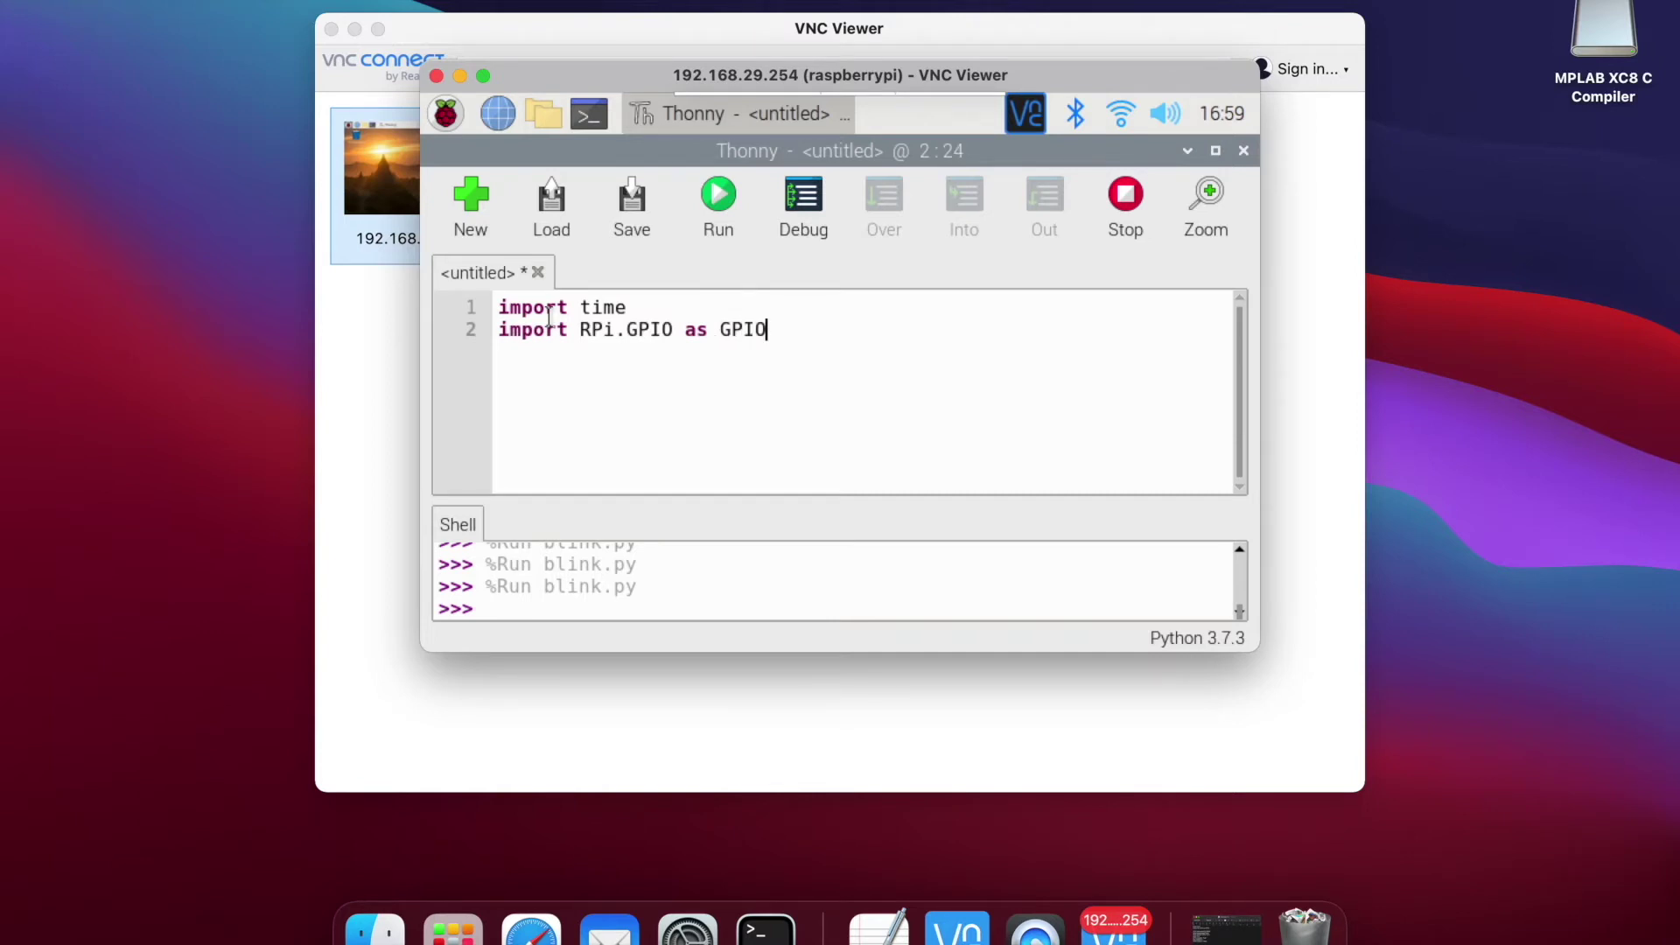
- Add GPIO.setmode(GPIO.BCM) and GPIO.setup(4, OUT) below the imports
key(Return)
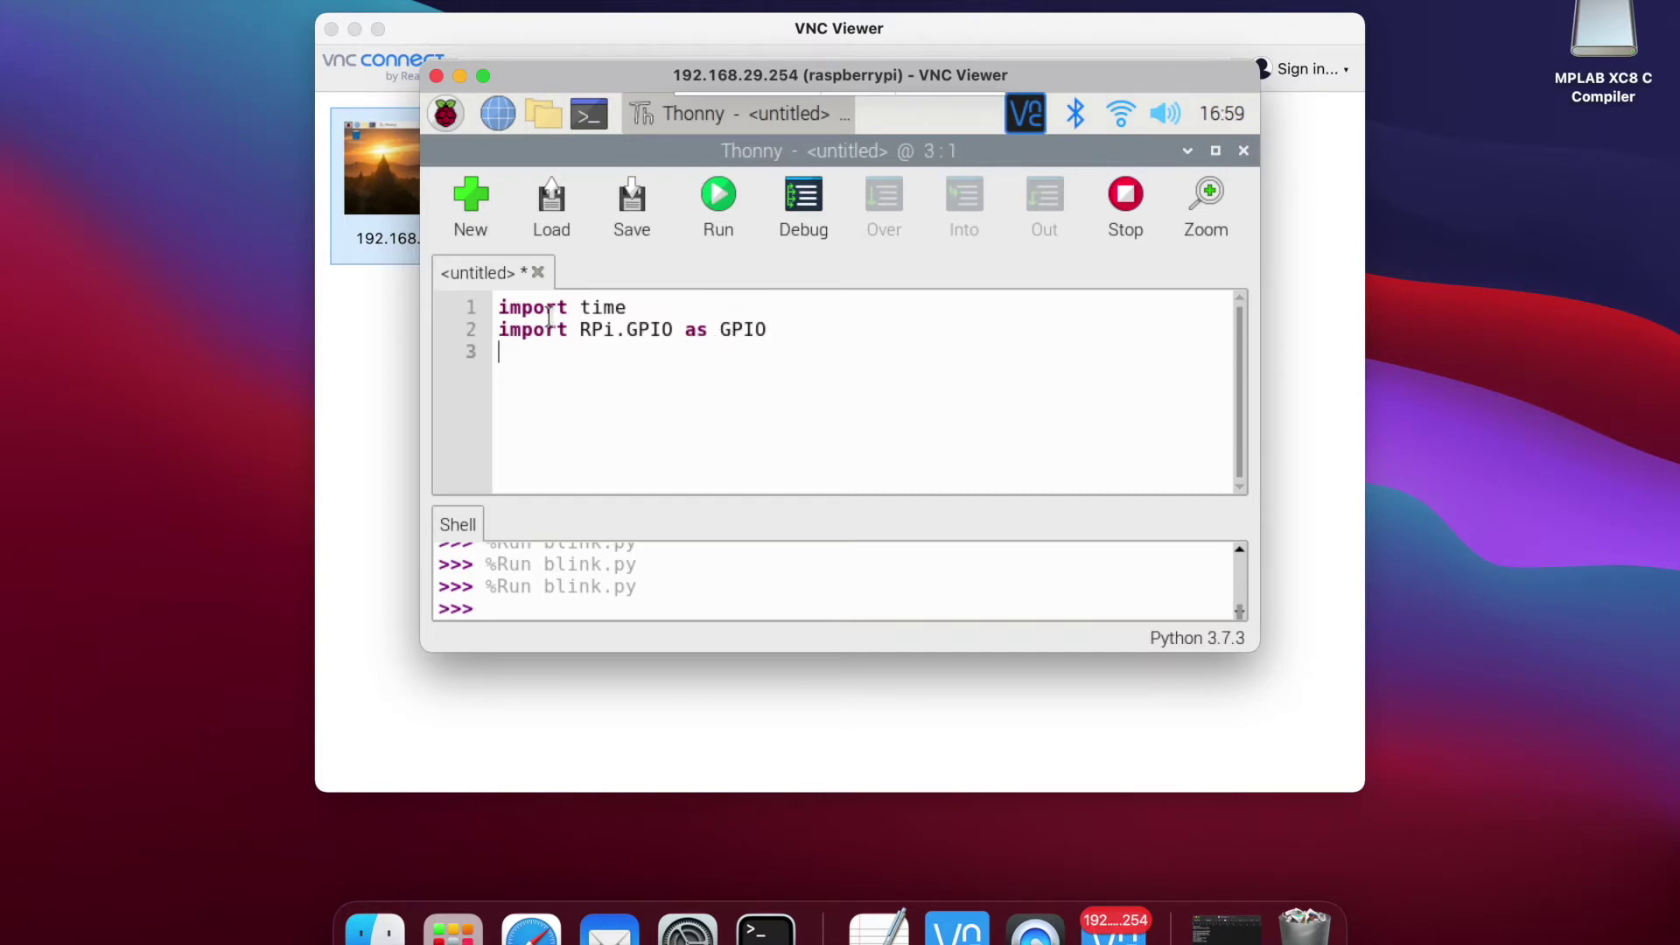
key(Return)
text(G)
text(PIO)
text(.set)
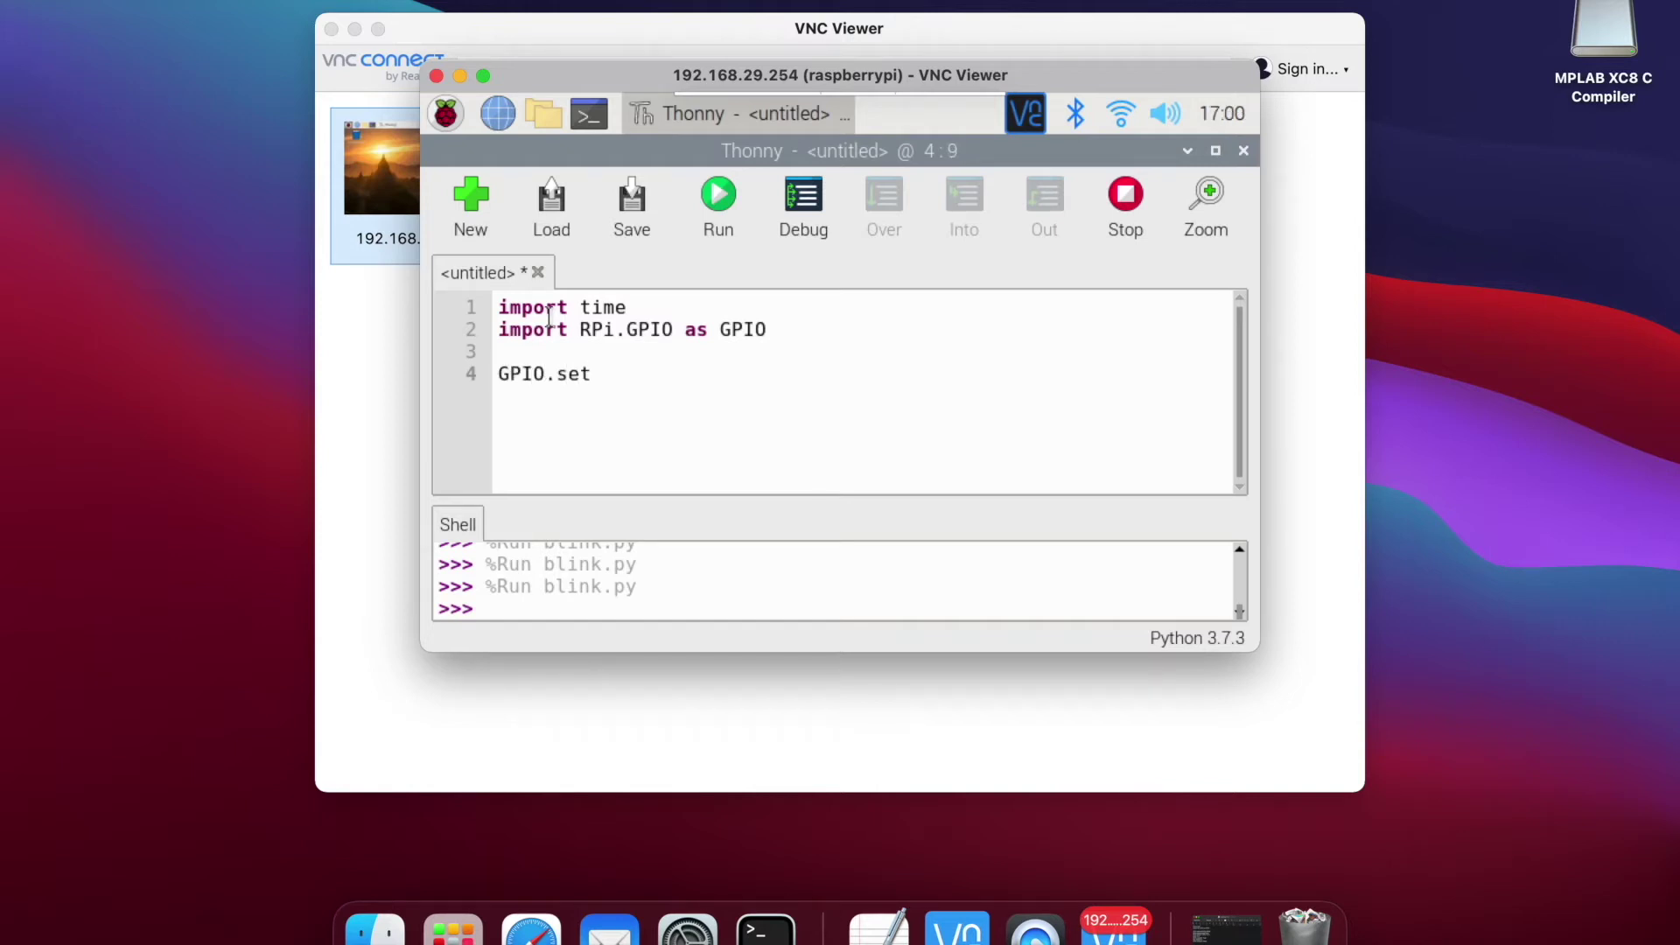
text(mode)
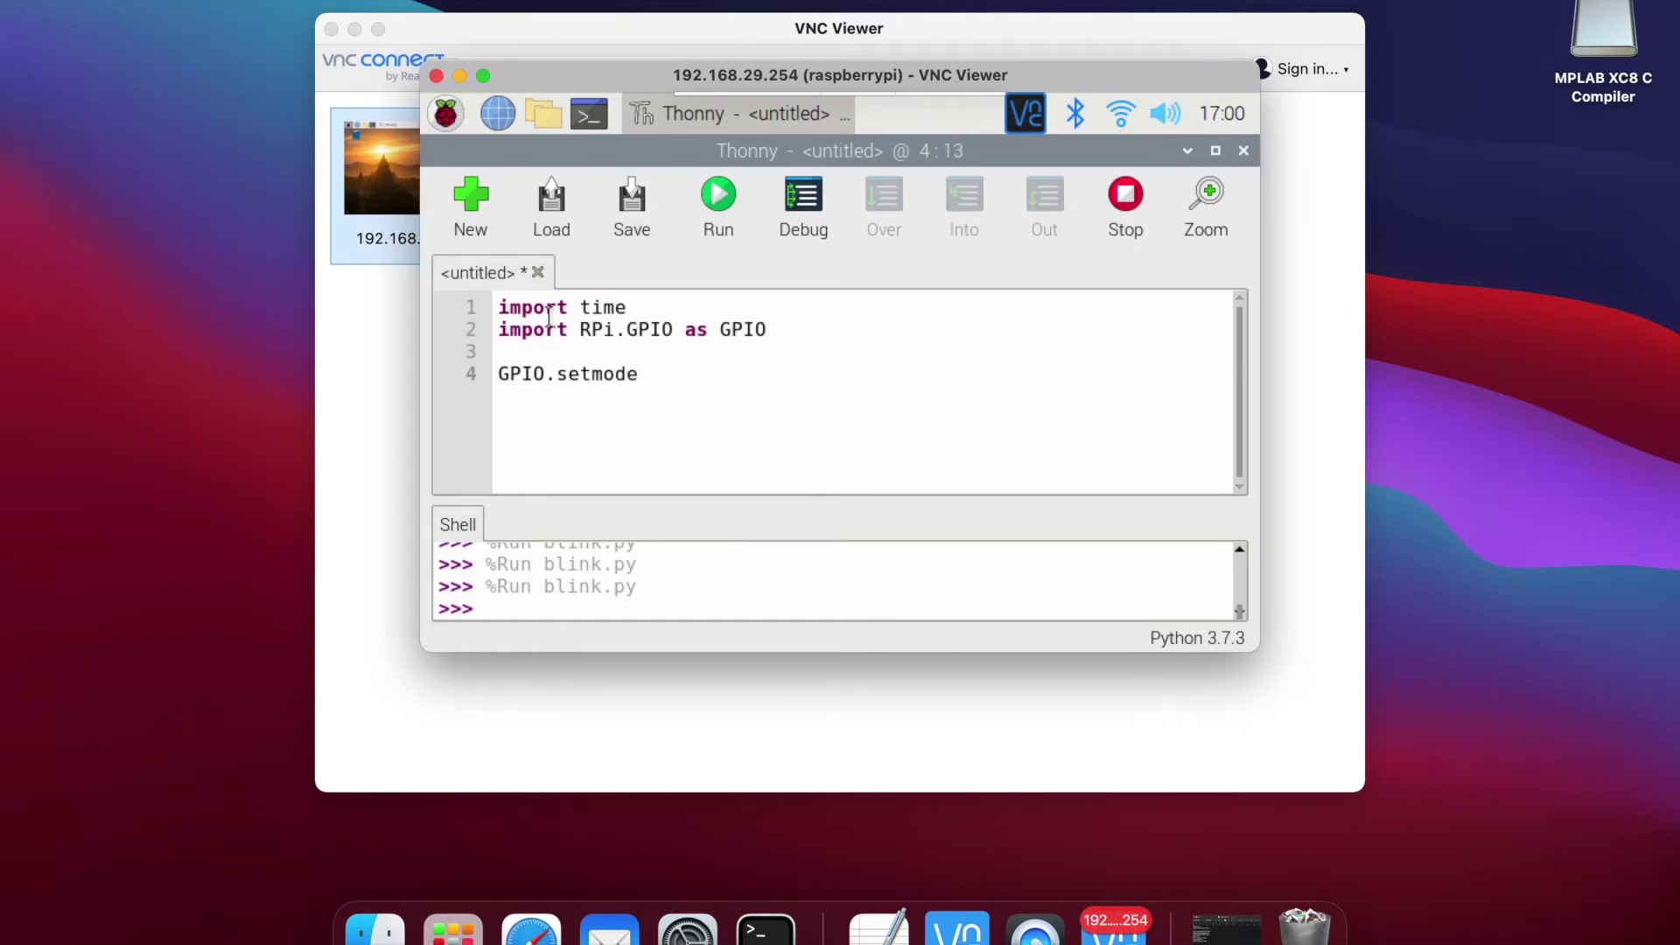
text((G)
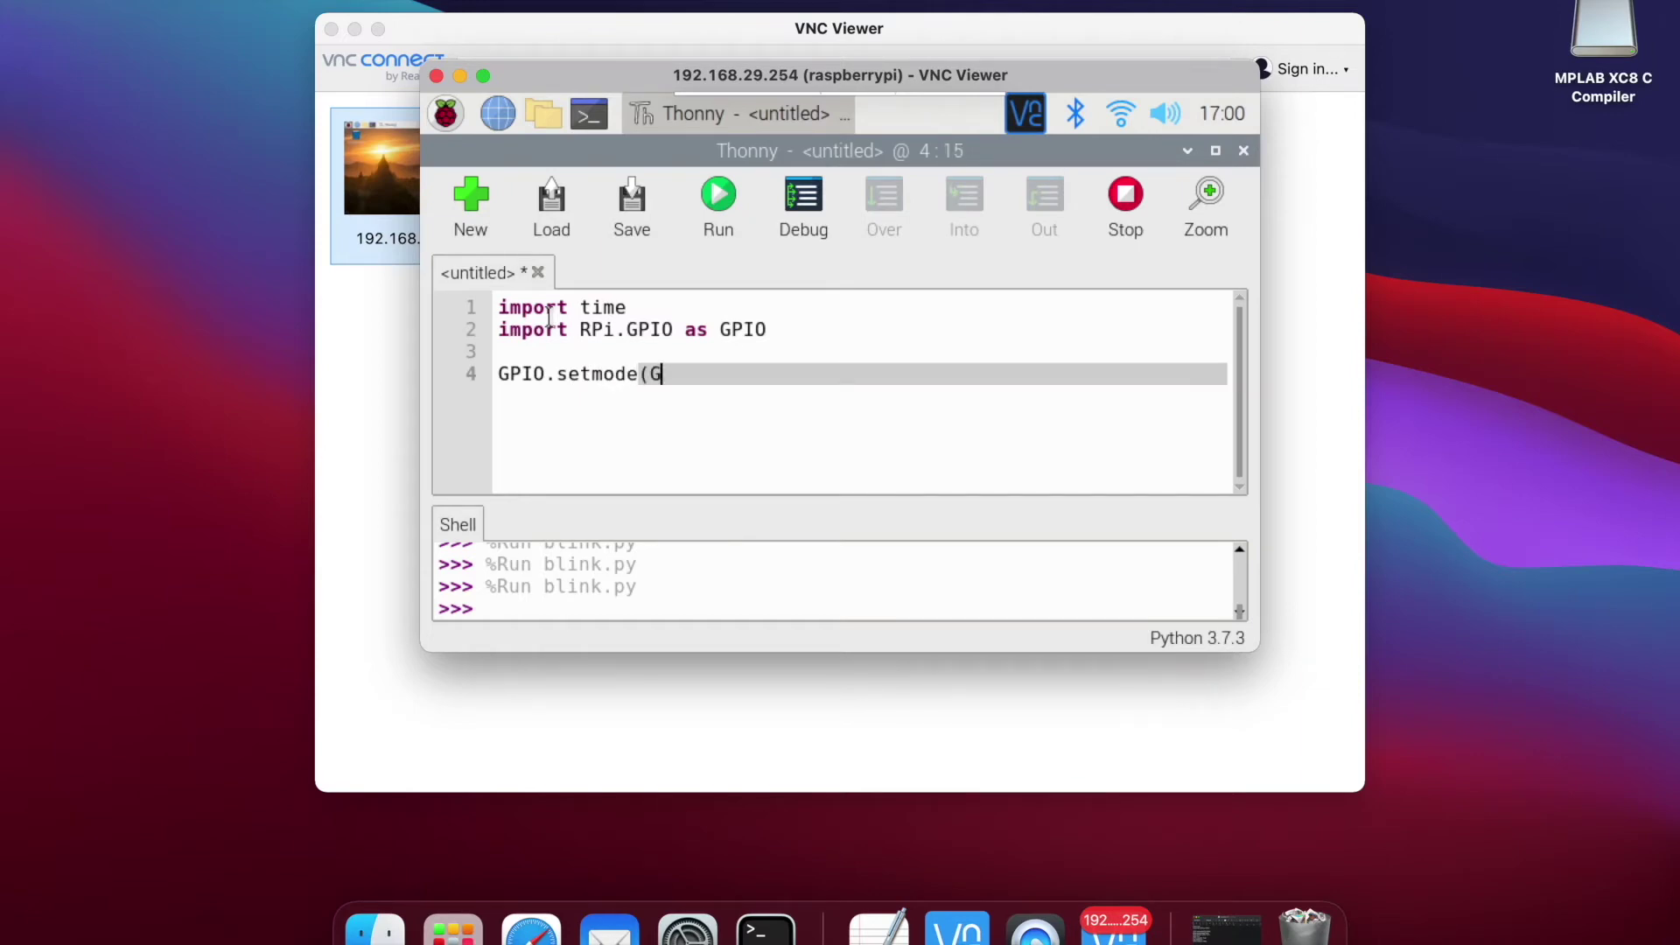
text(PIO.)
text(BCM)
text())
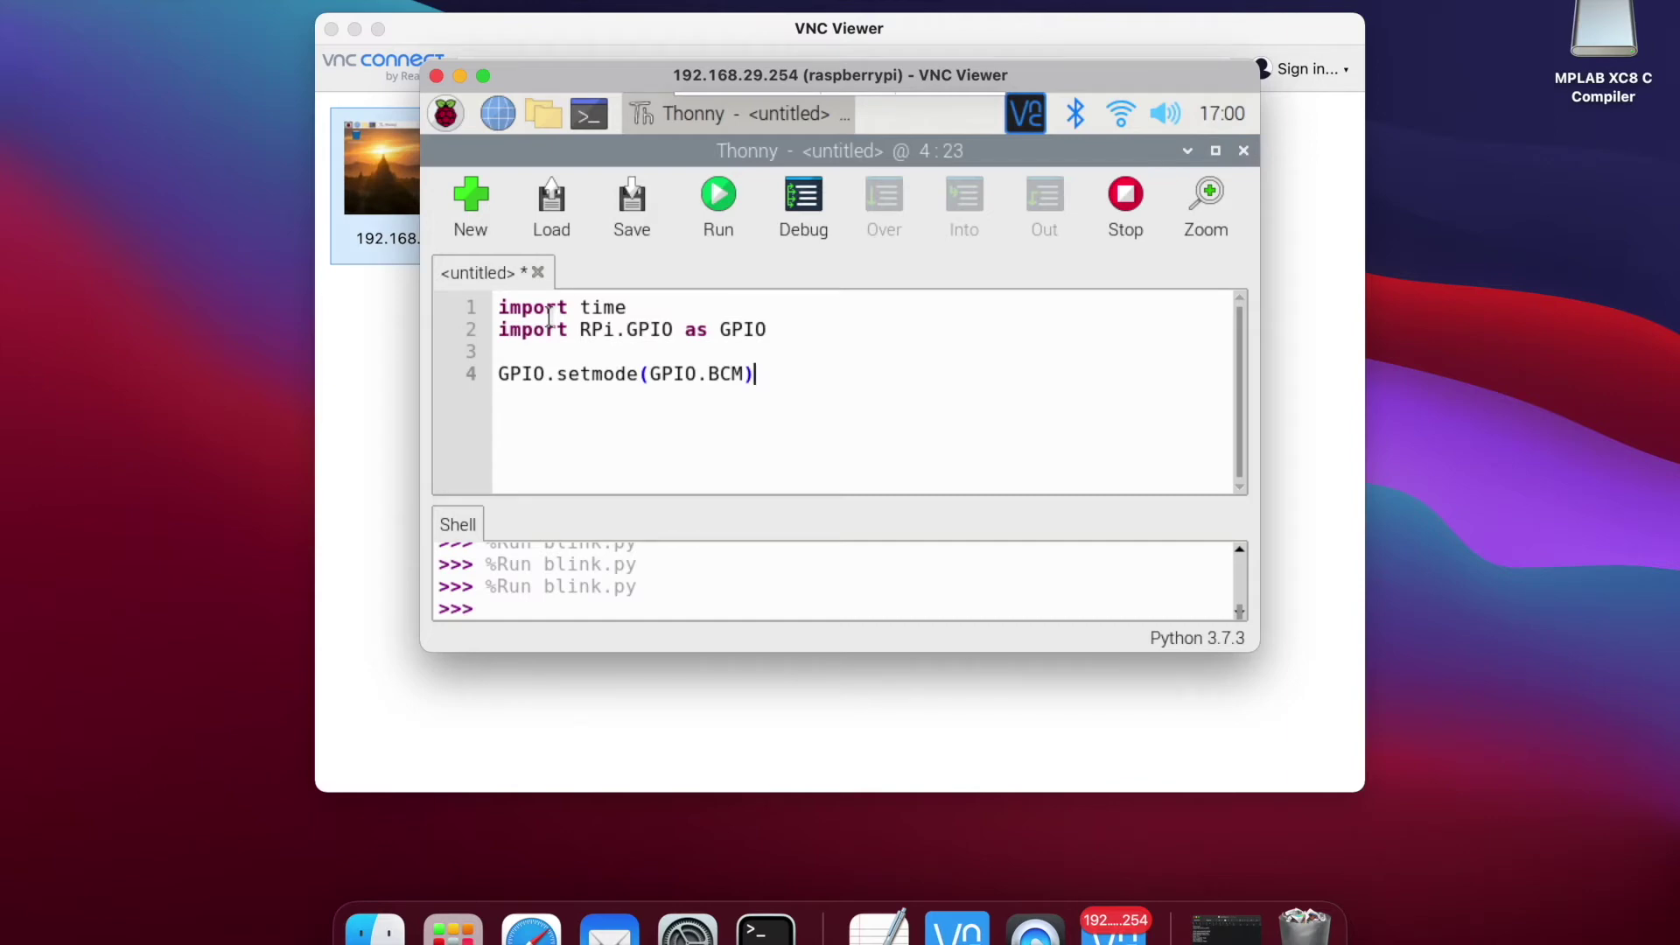
key(Return)
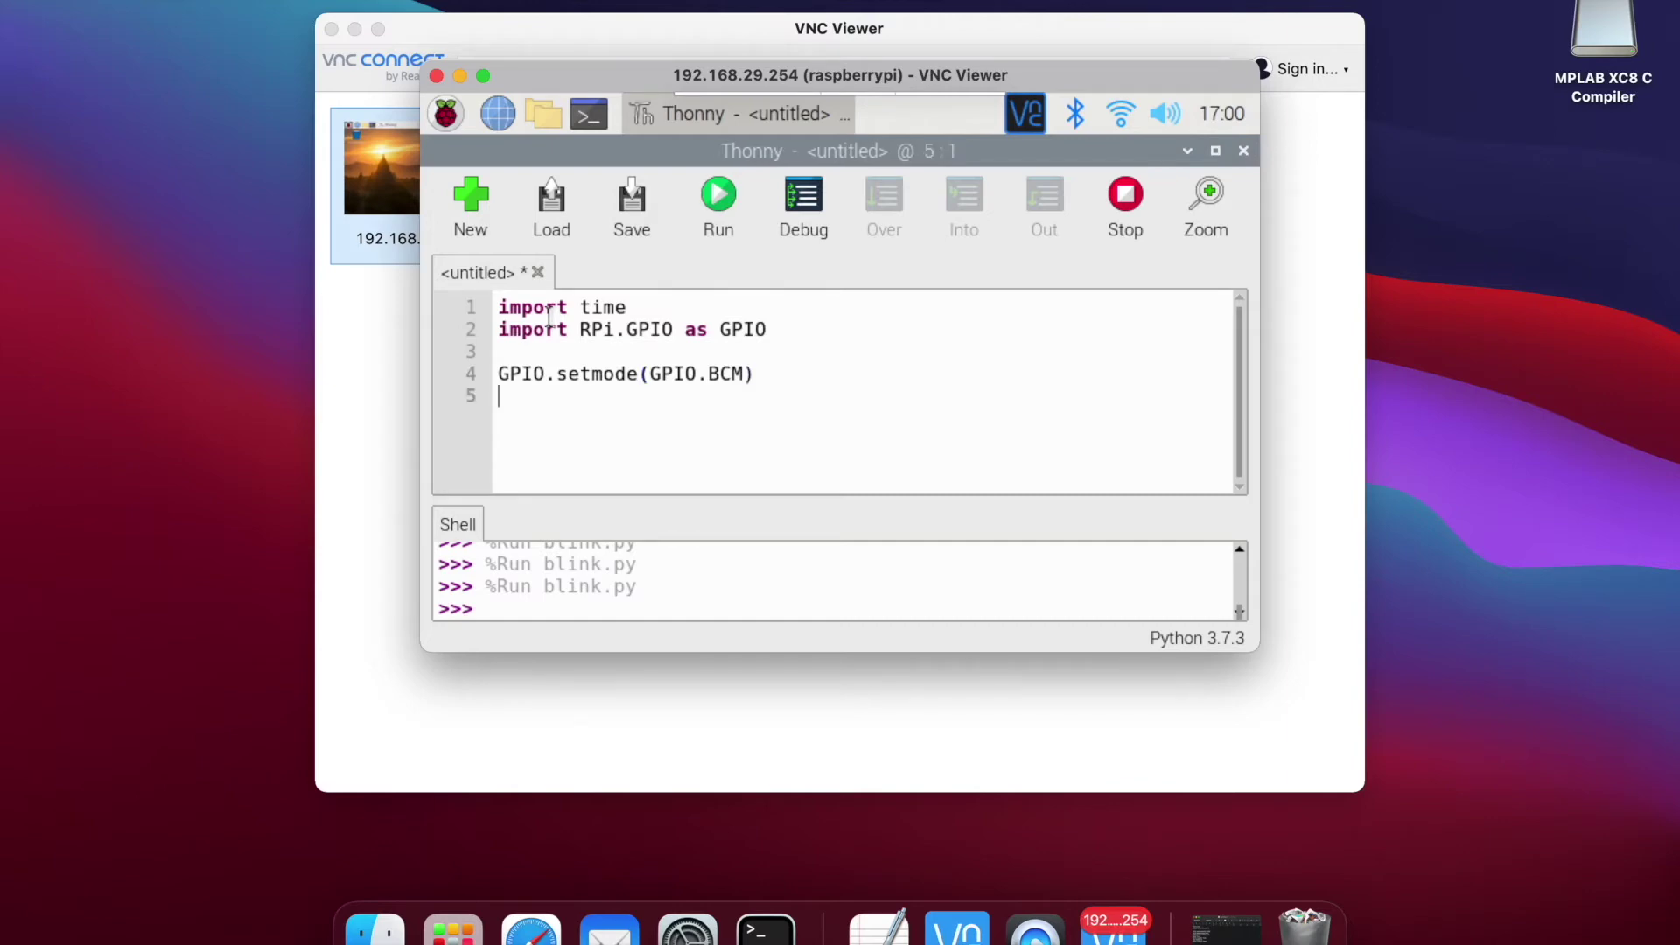
text(G)
text(PIO)
text(.)
text(set)
text(up)
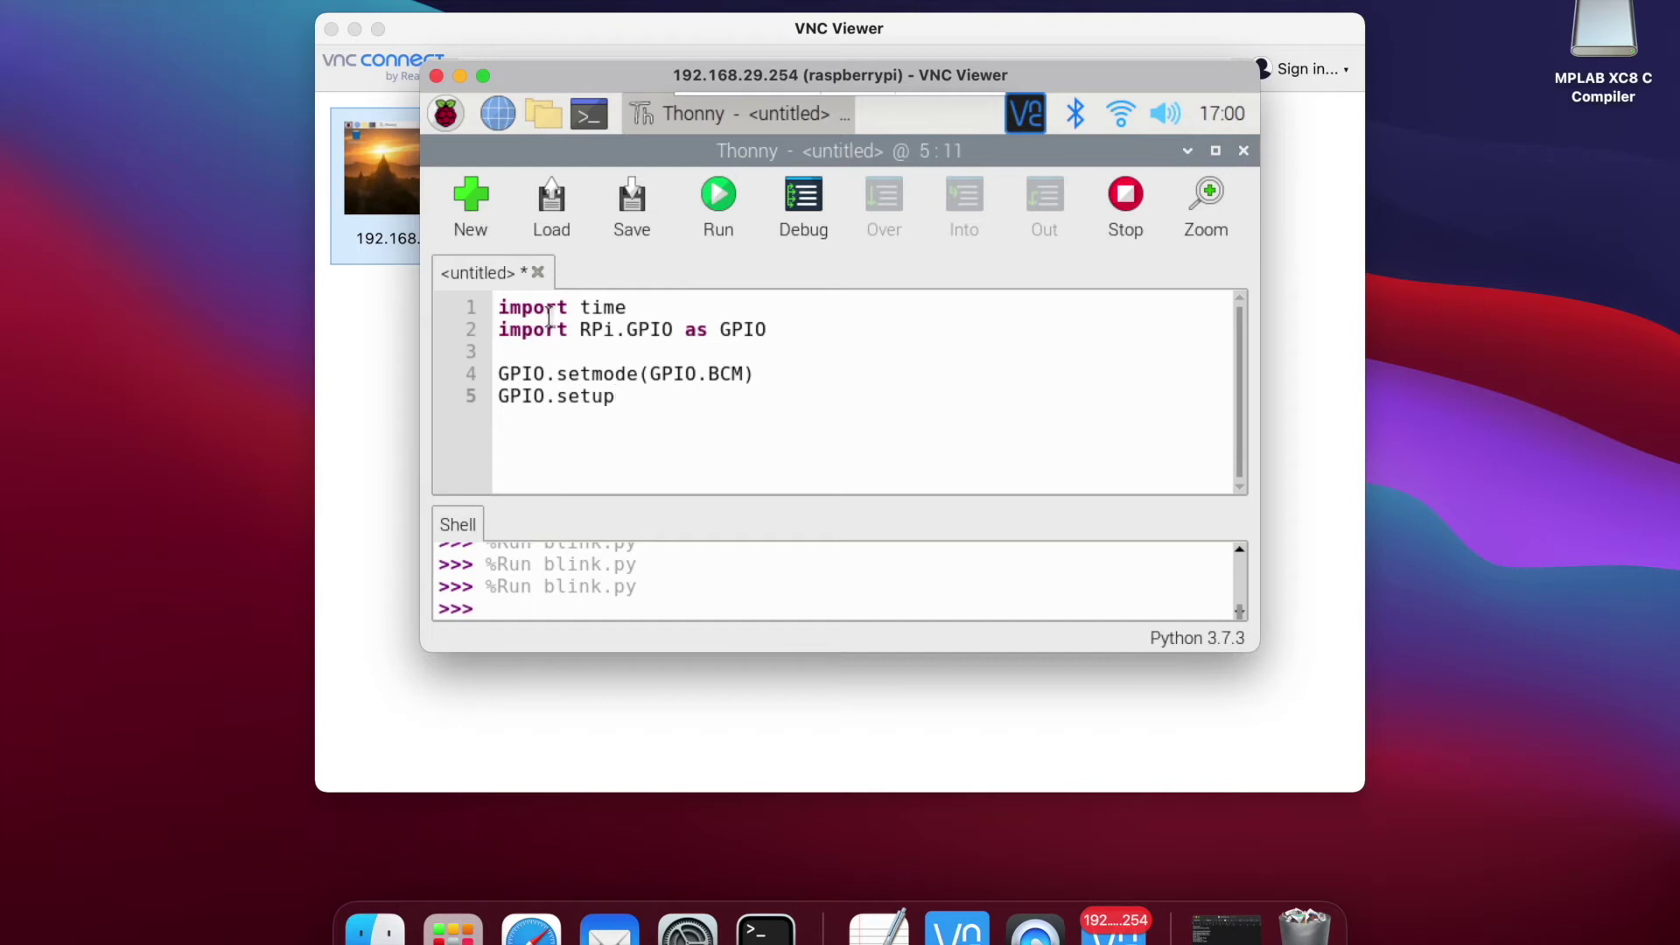
text(())
key(Left)
text(4)
text(, )
text(O)
text(UT)
text())
- Add a while True loop whose first line is GPIO.output(4, True)
key(Return)
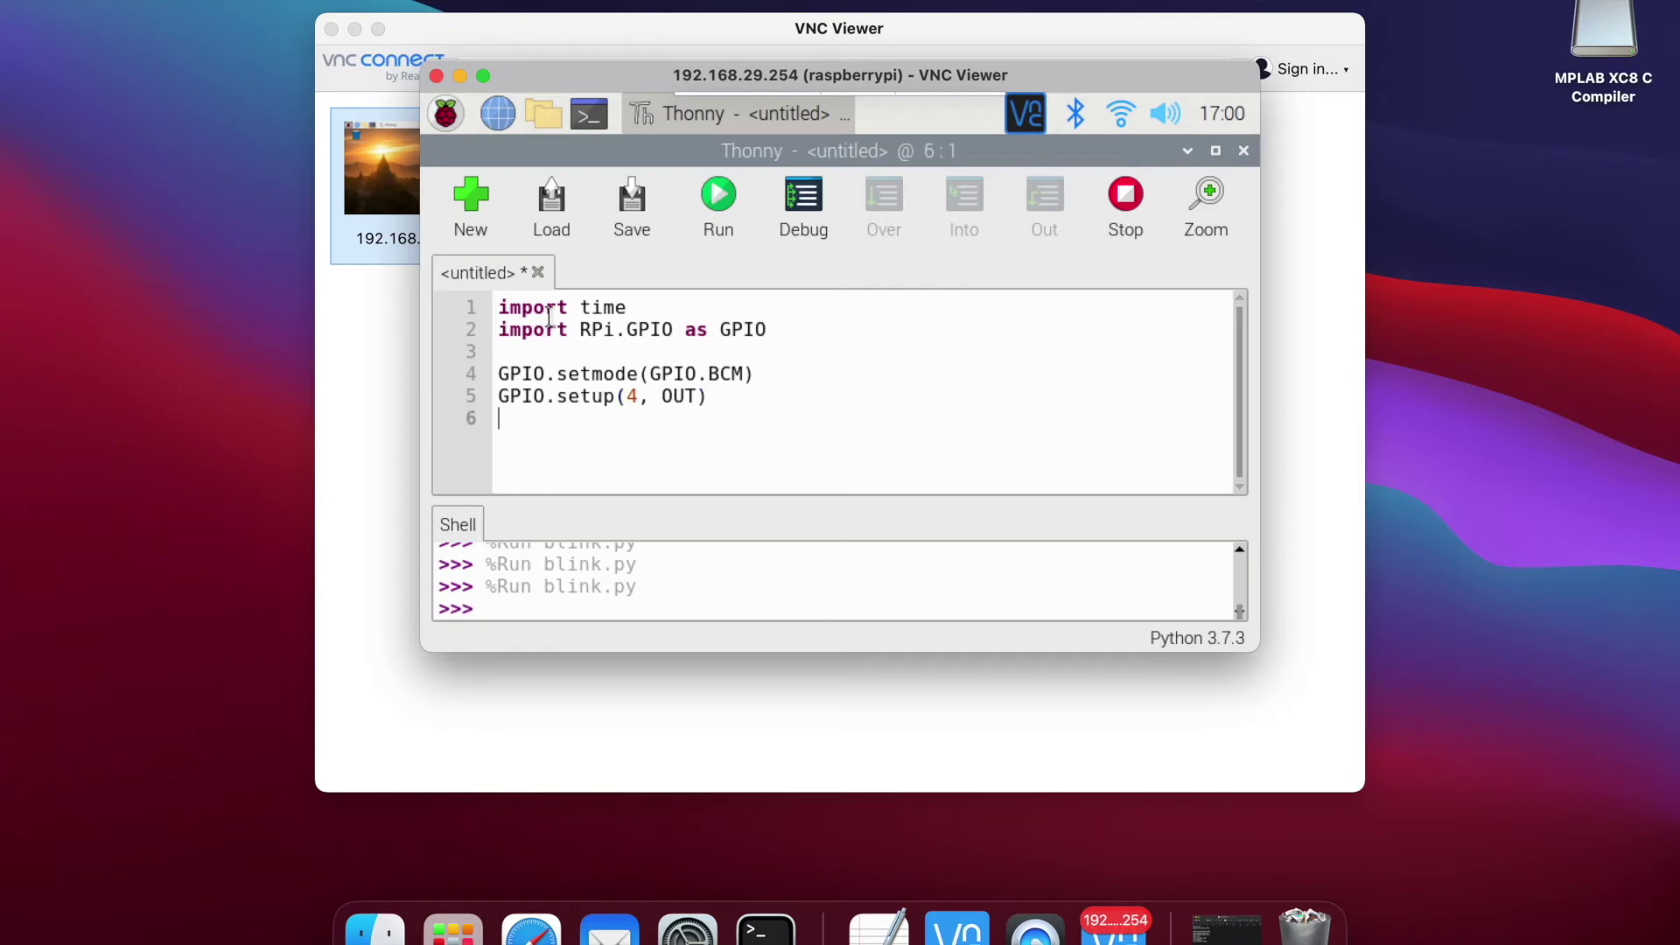
key(Return)
text(wh)
text(ile T)
text(rue)
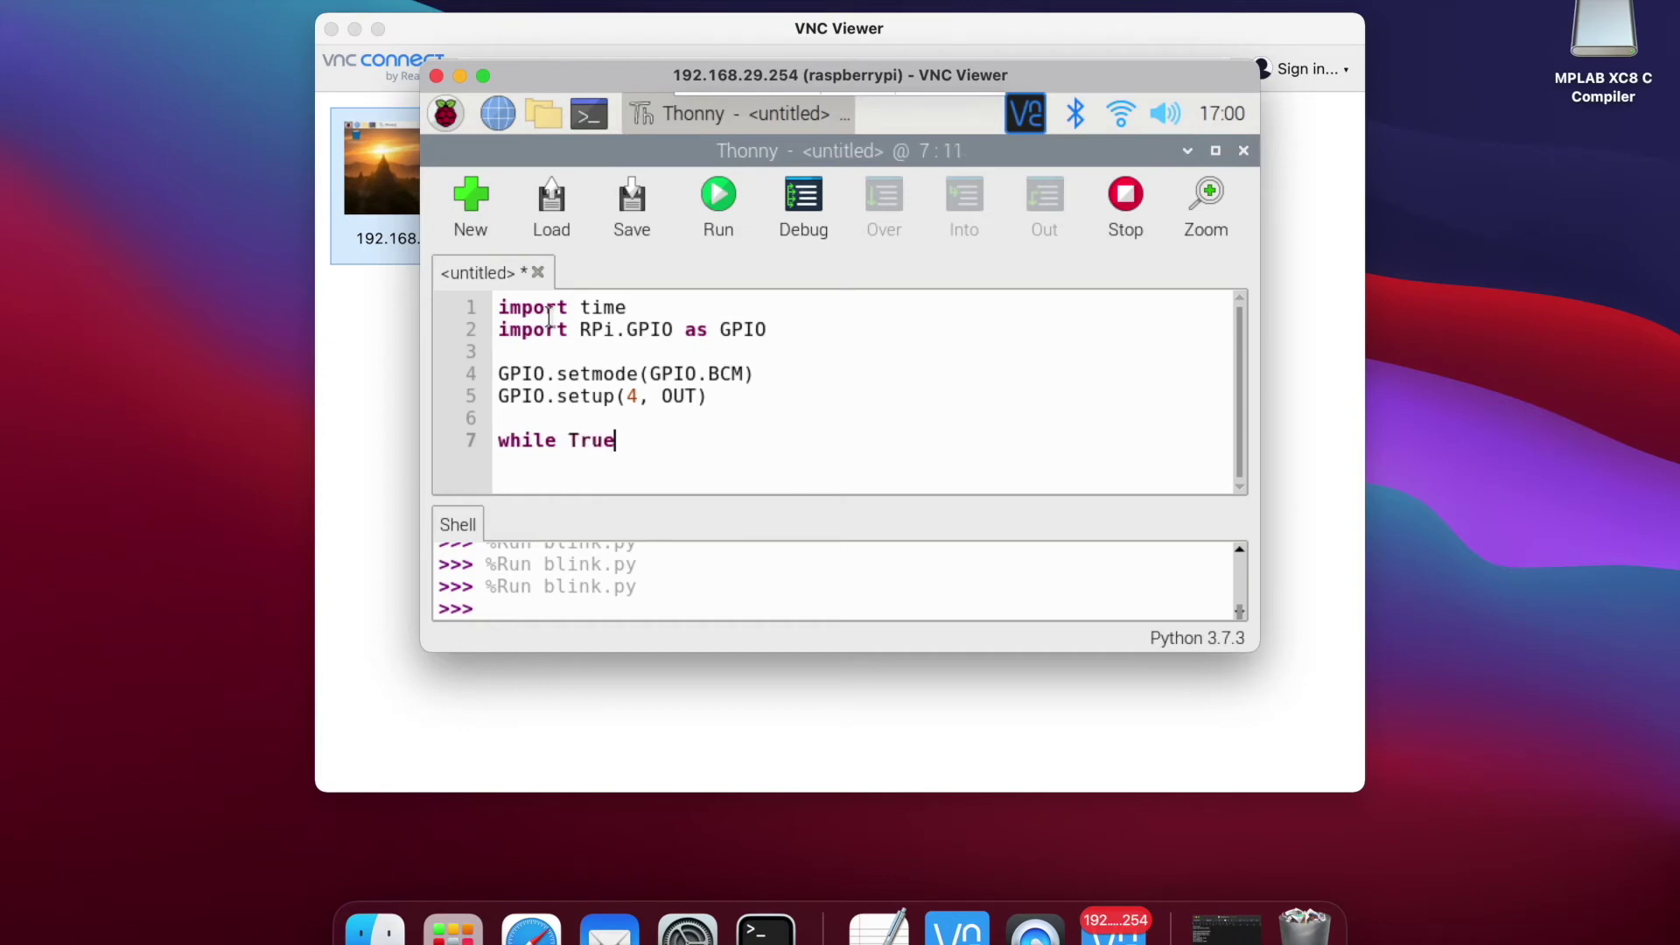
text(:)
key(Return)
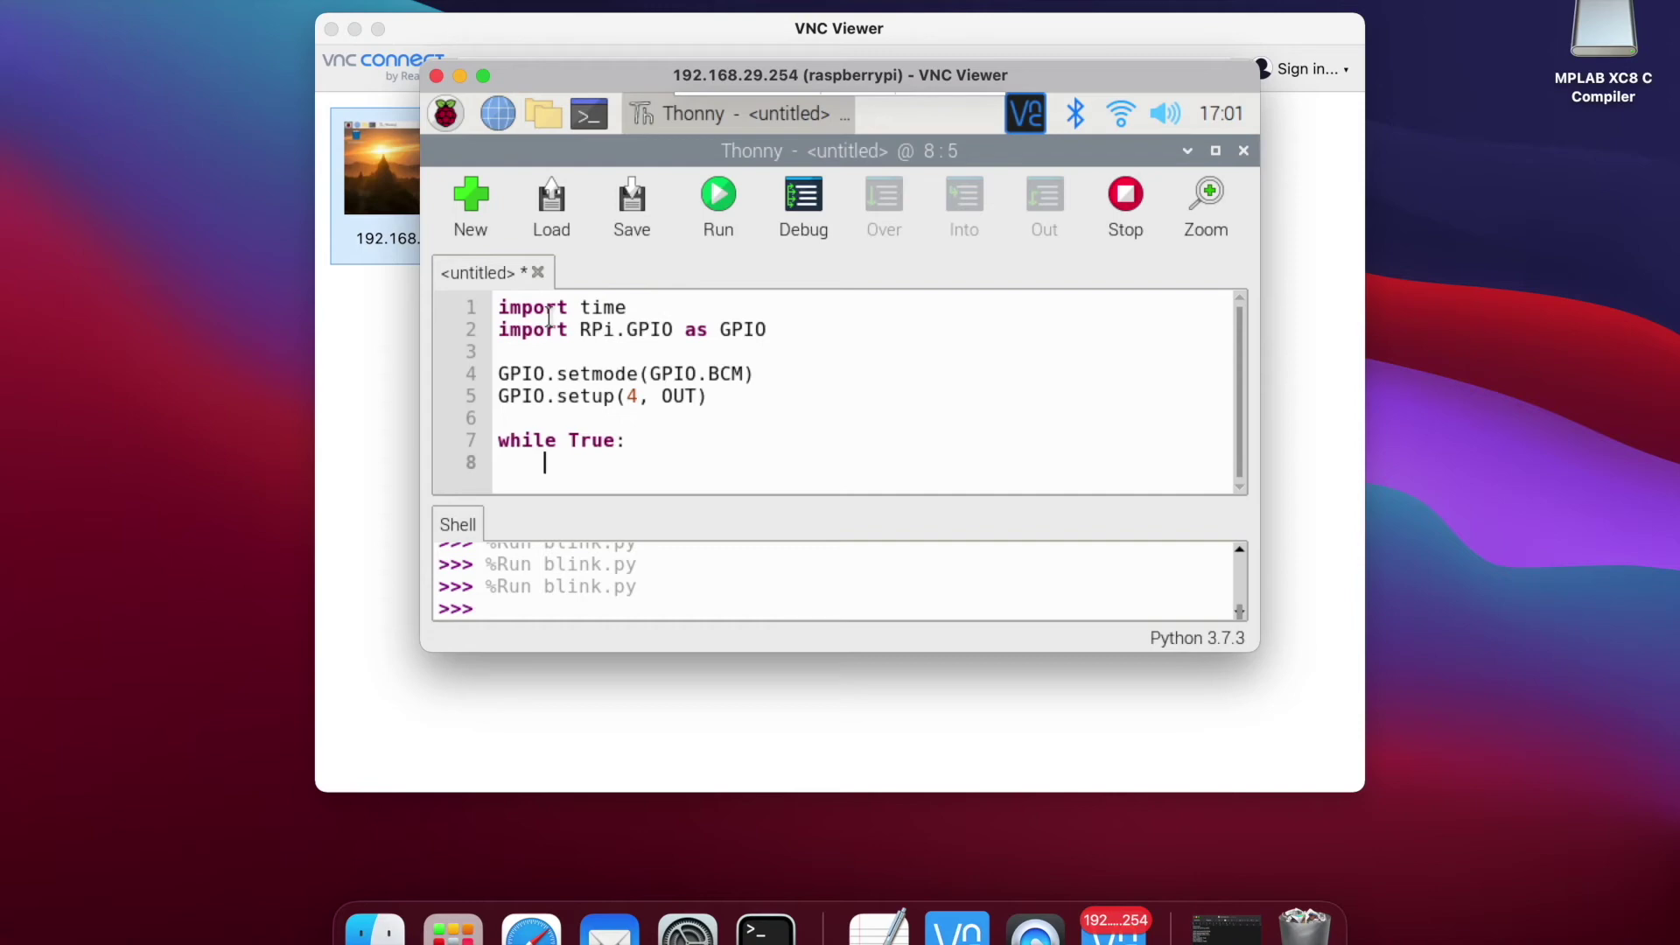
text(GPIO)
text(.)
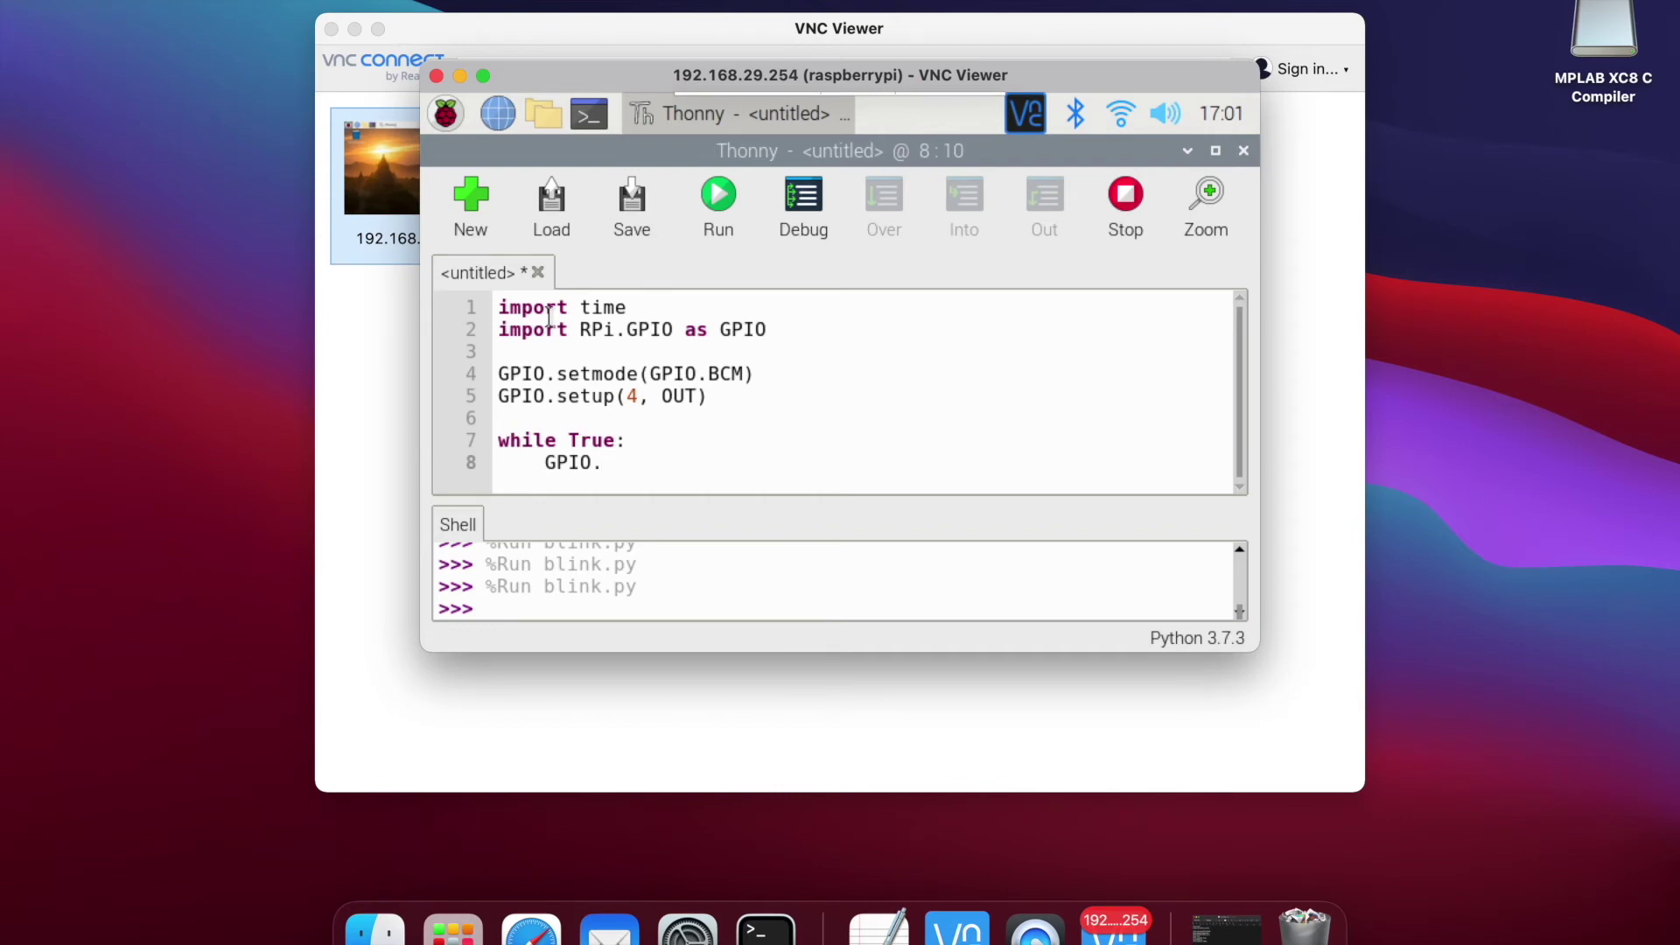
text(outpu)
text(t()
text(4,)
text( Tr)
text(ue))
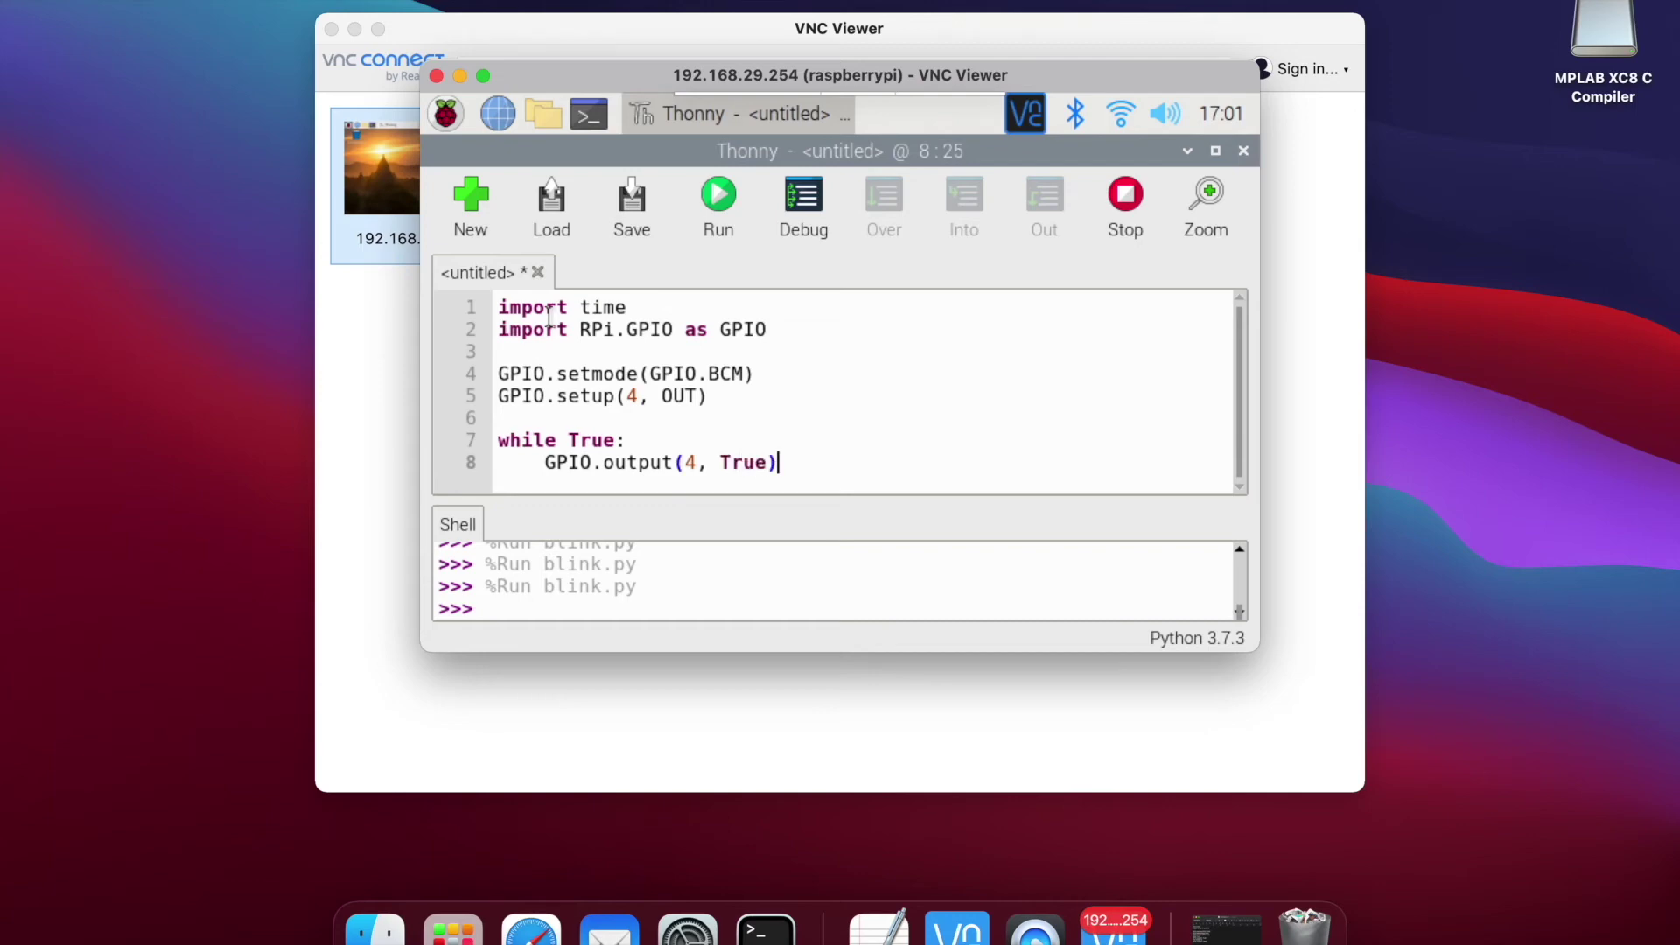
key(Return)
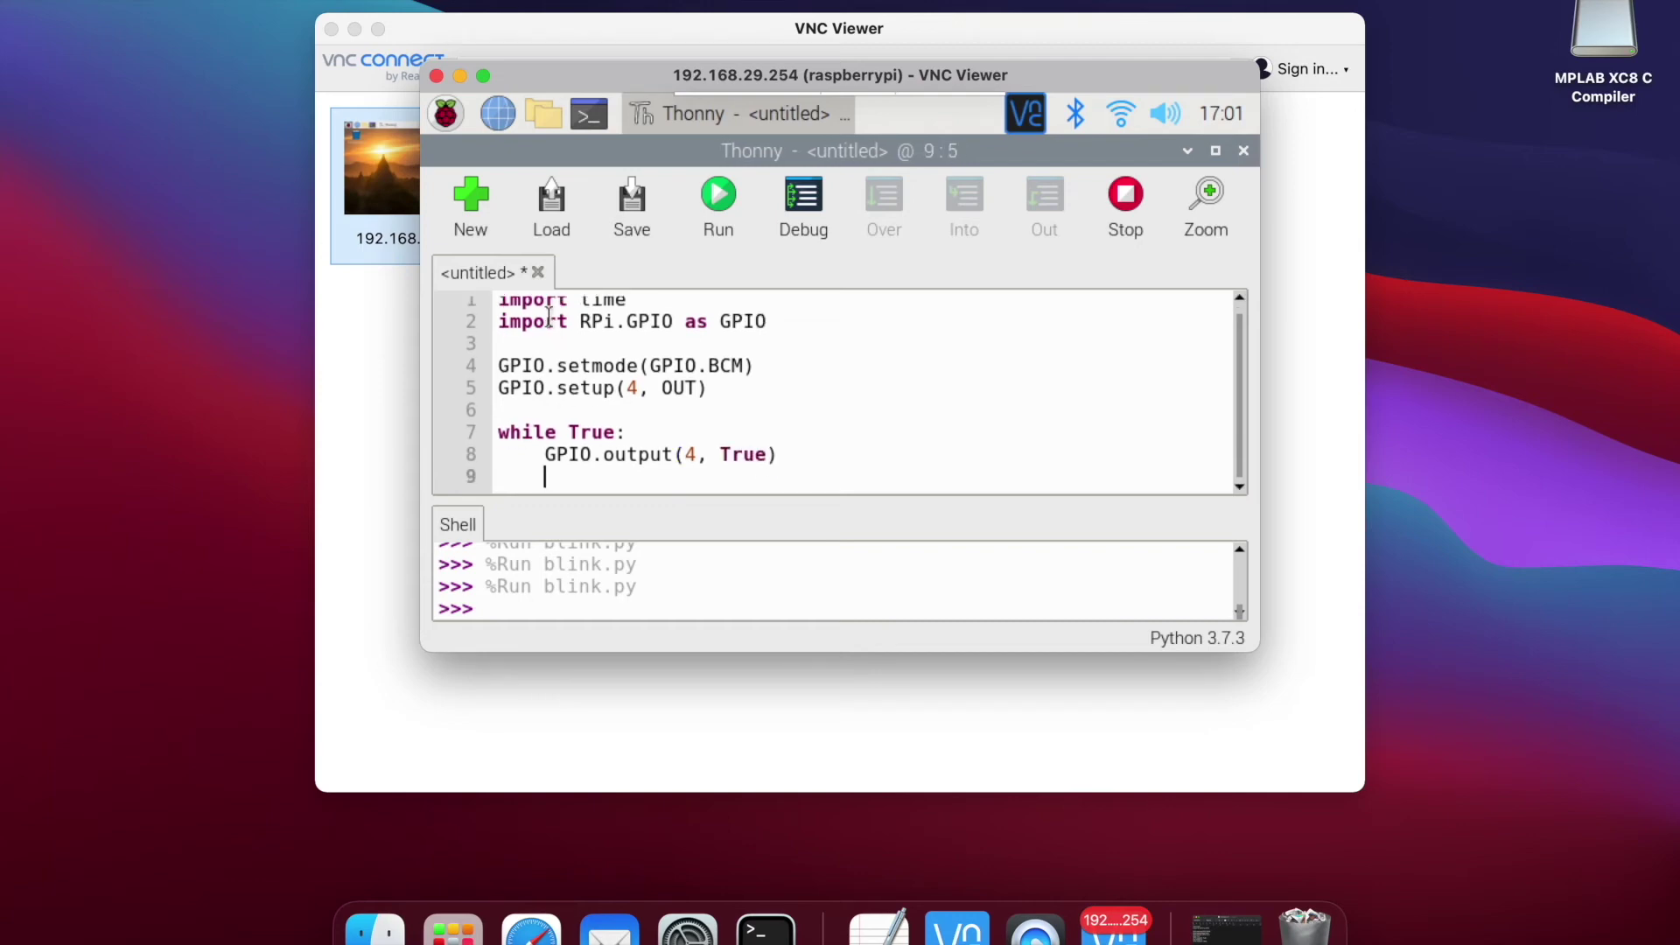
text(time)
text(.sleep)
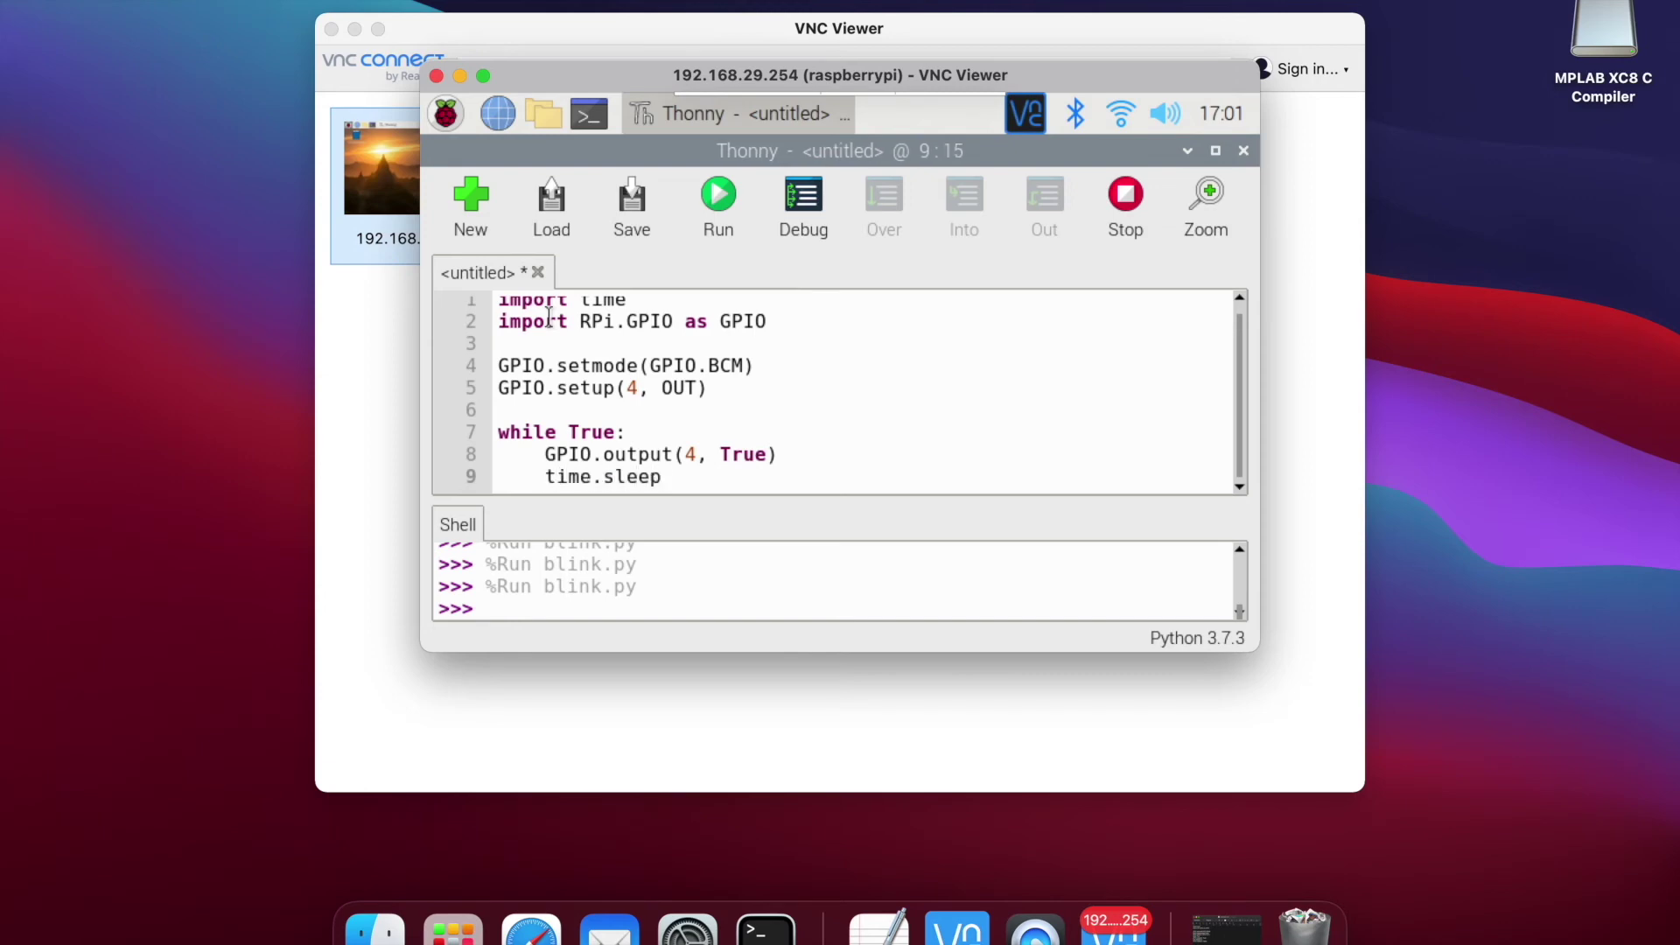
text(()
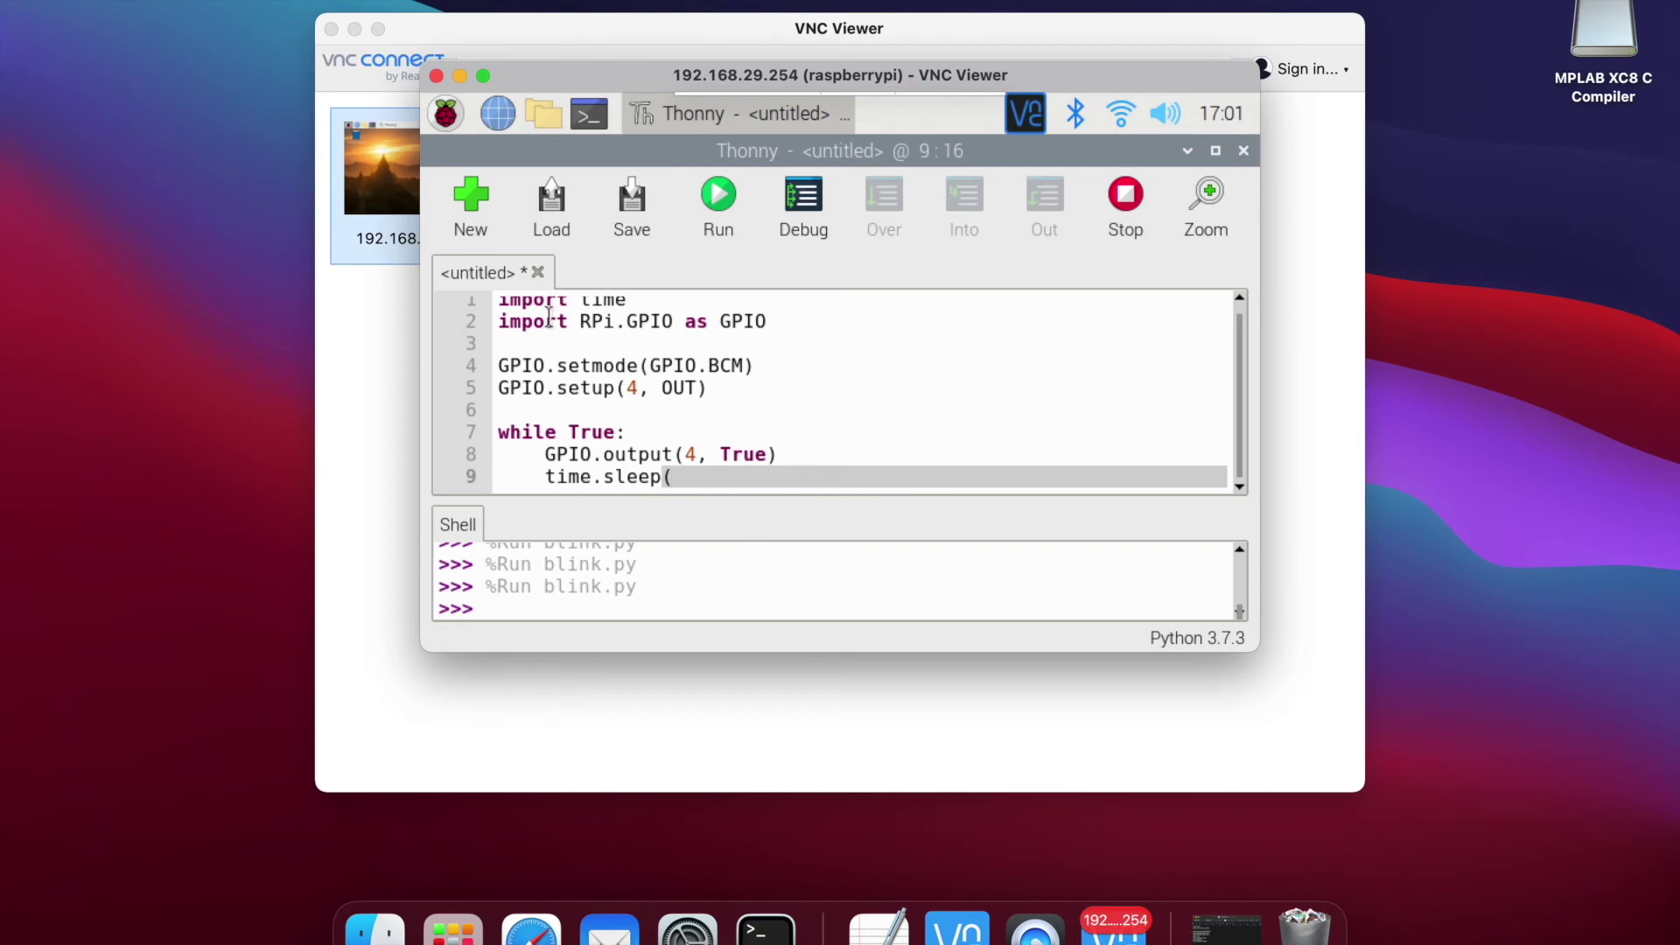
text(1)
text())
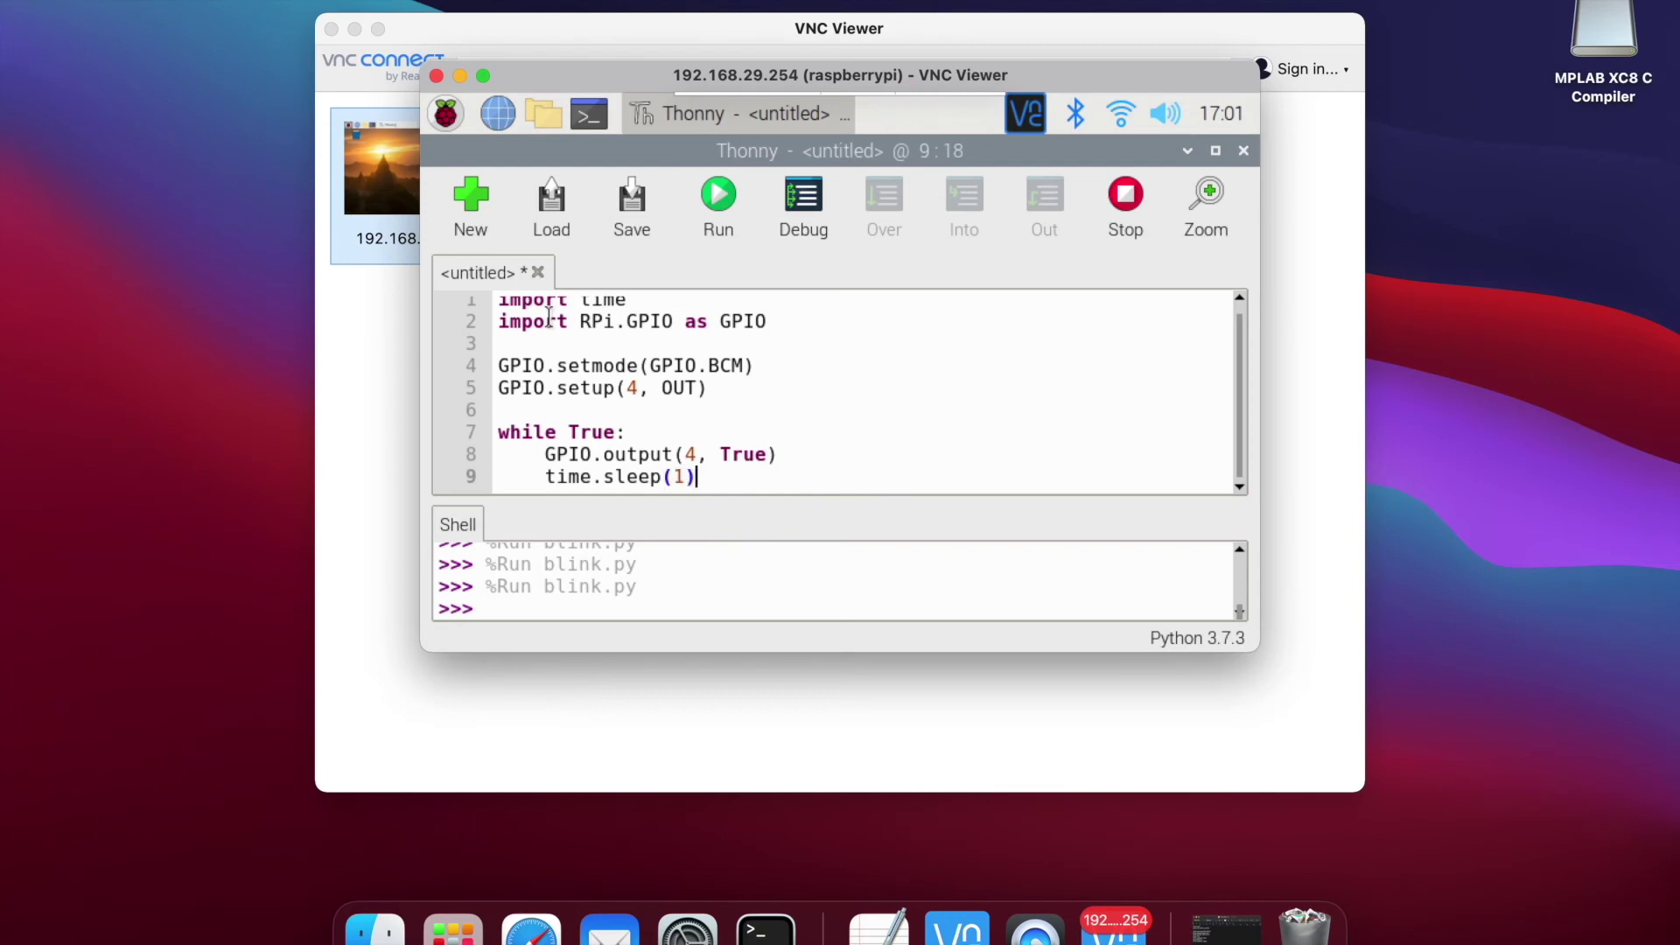
- Follow with time.sleep(1) and GPIO.output(4, False) inside the loop
key(Return)
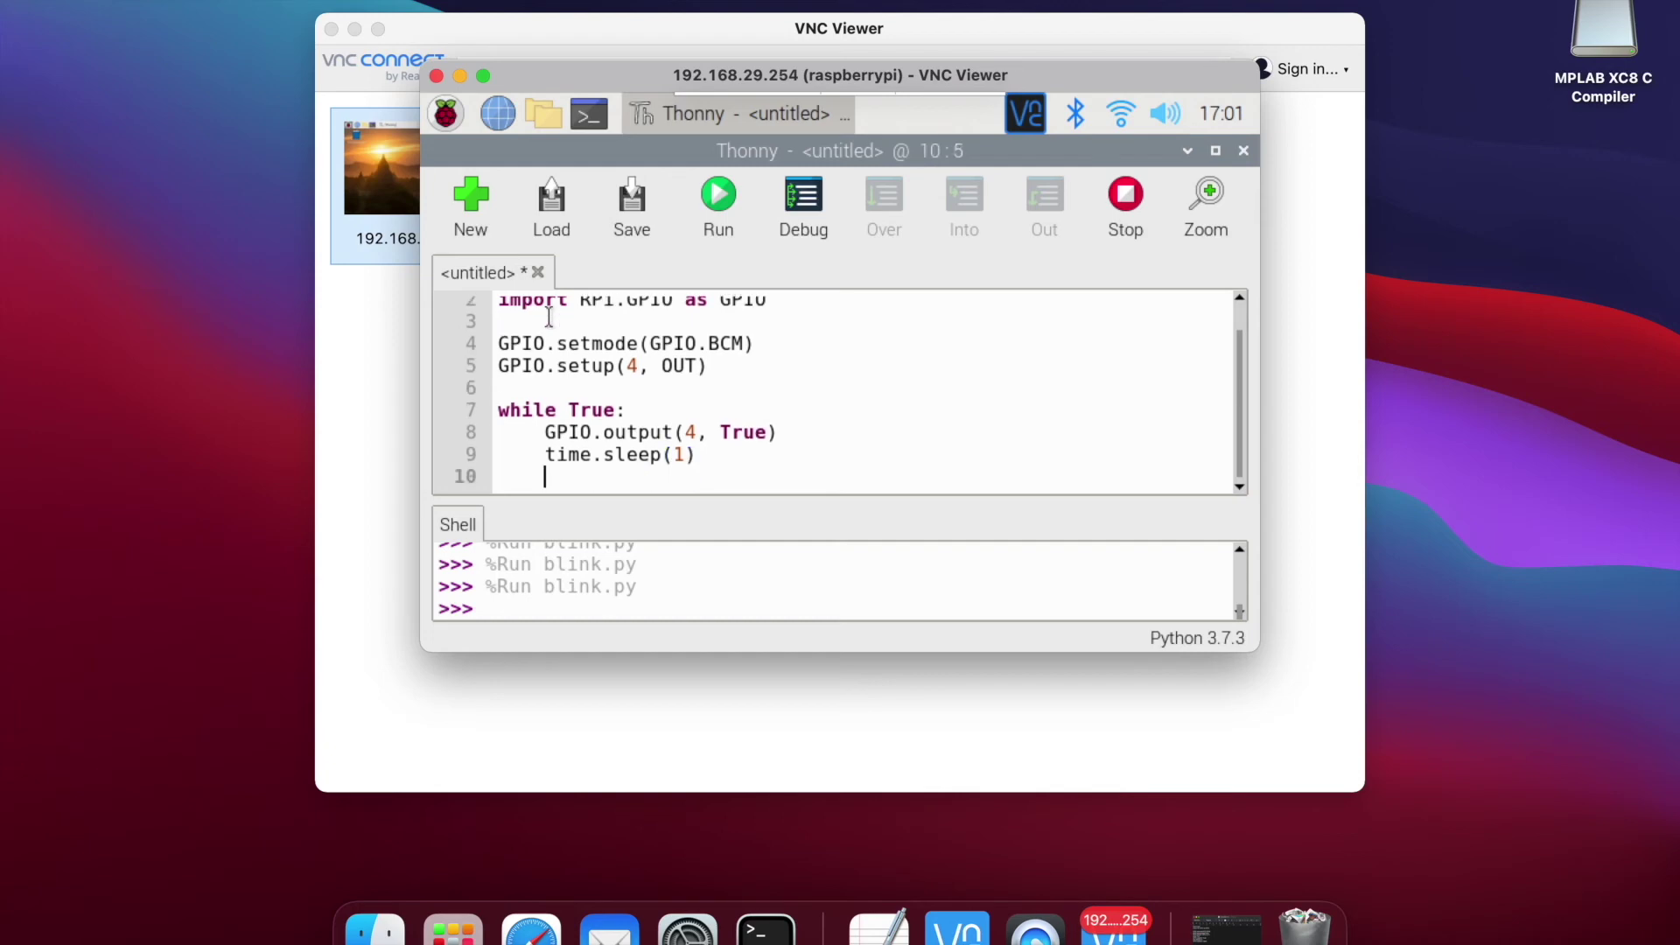
text(GP)
text(IO.)
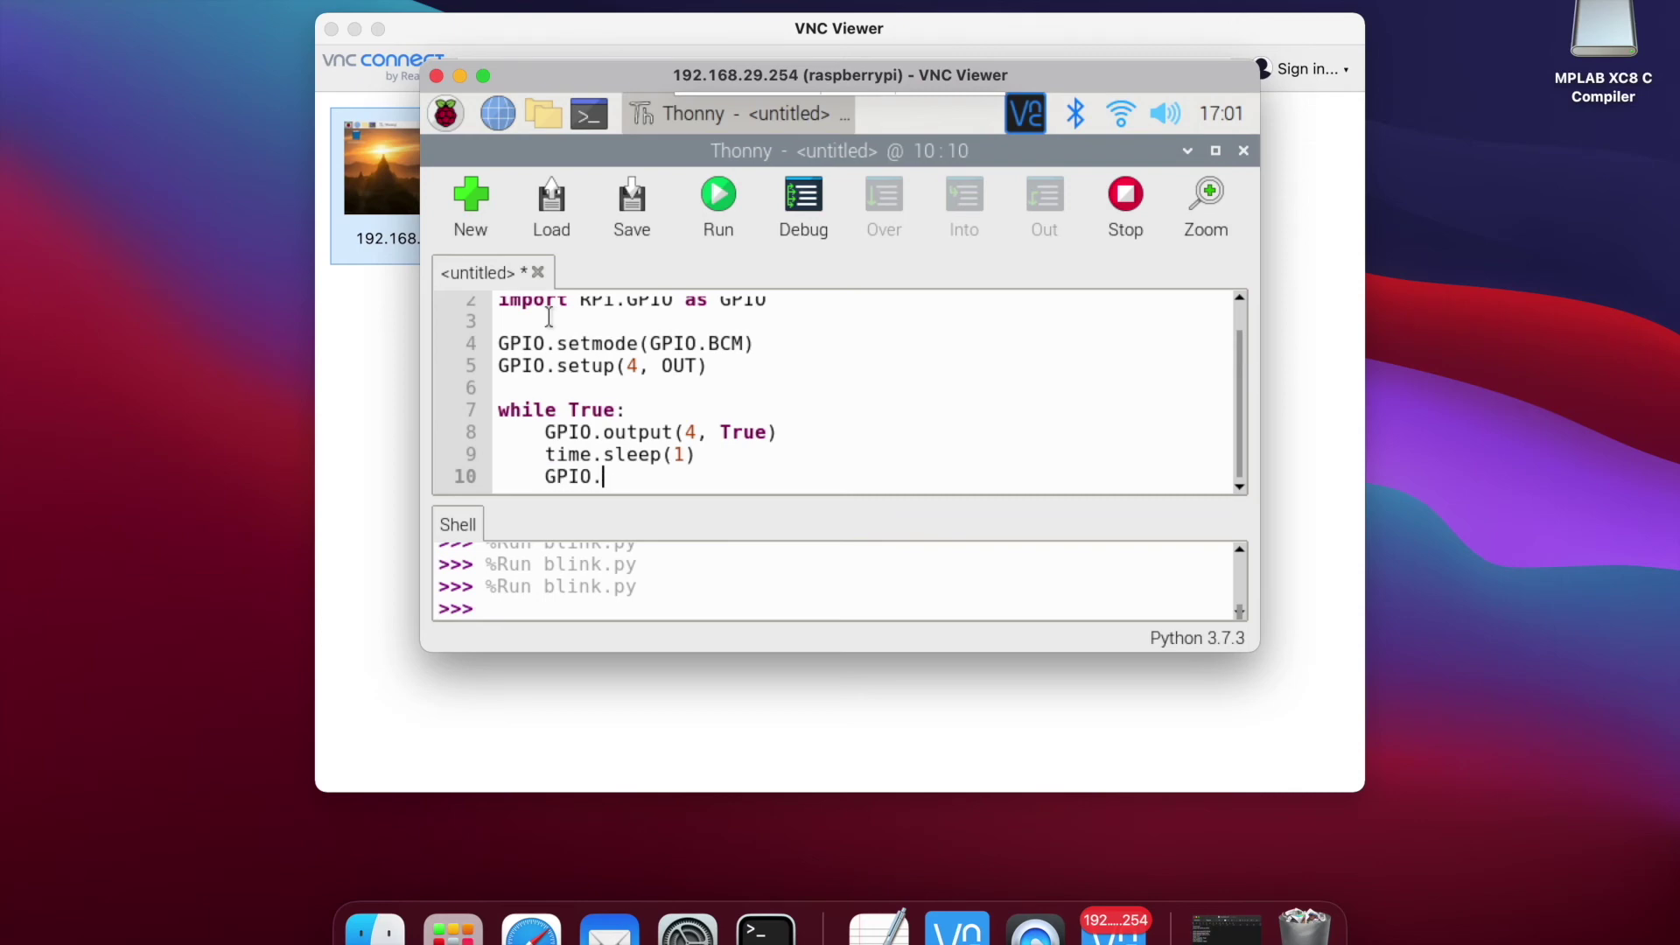
text(outp)
text(ut()
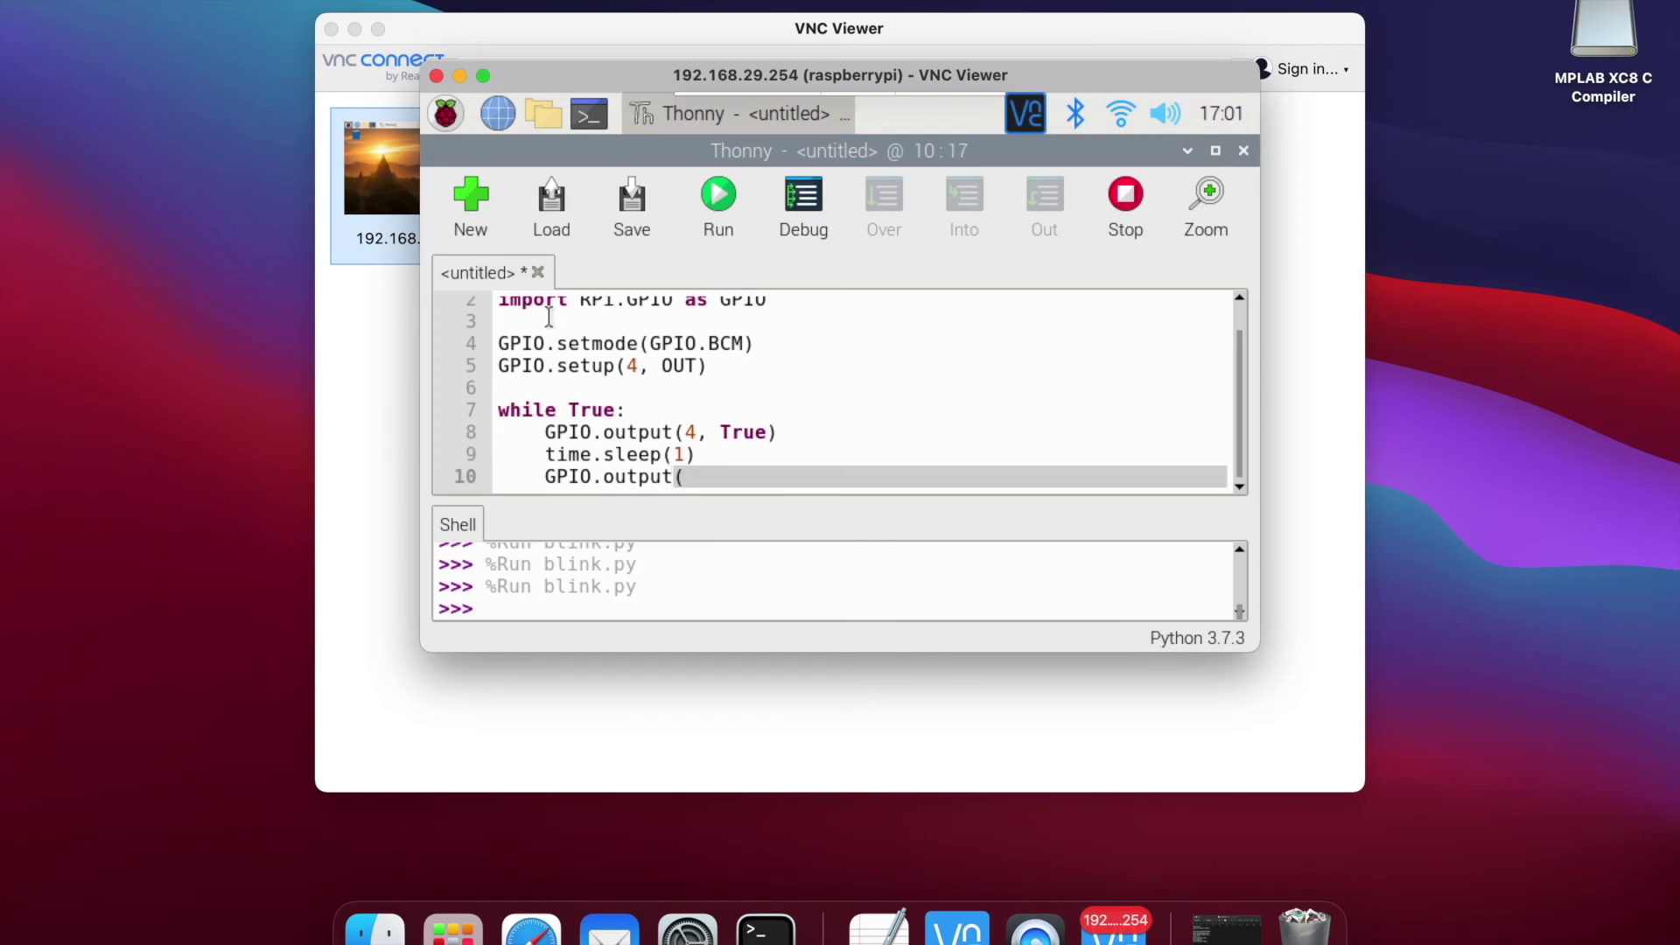
text(4,)
text( Fals)
text(e))
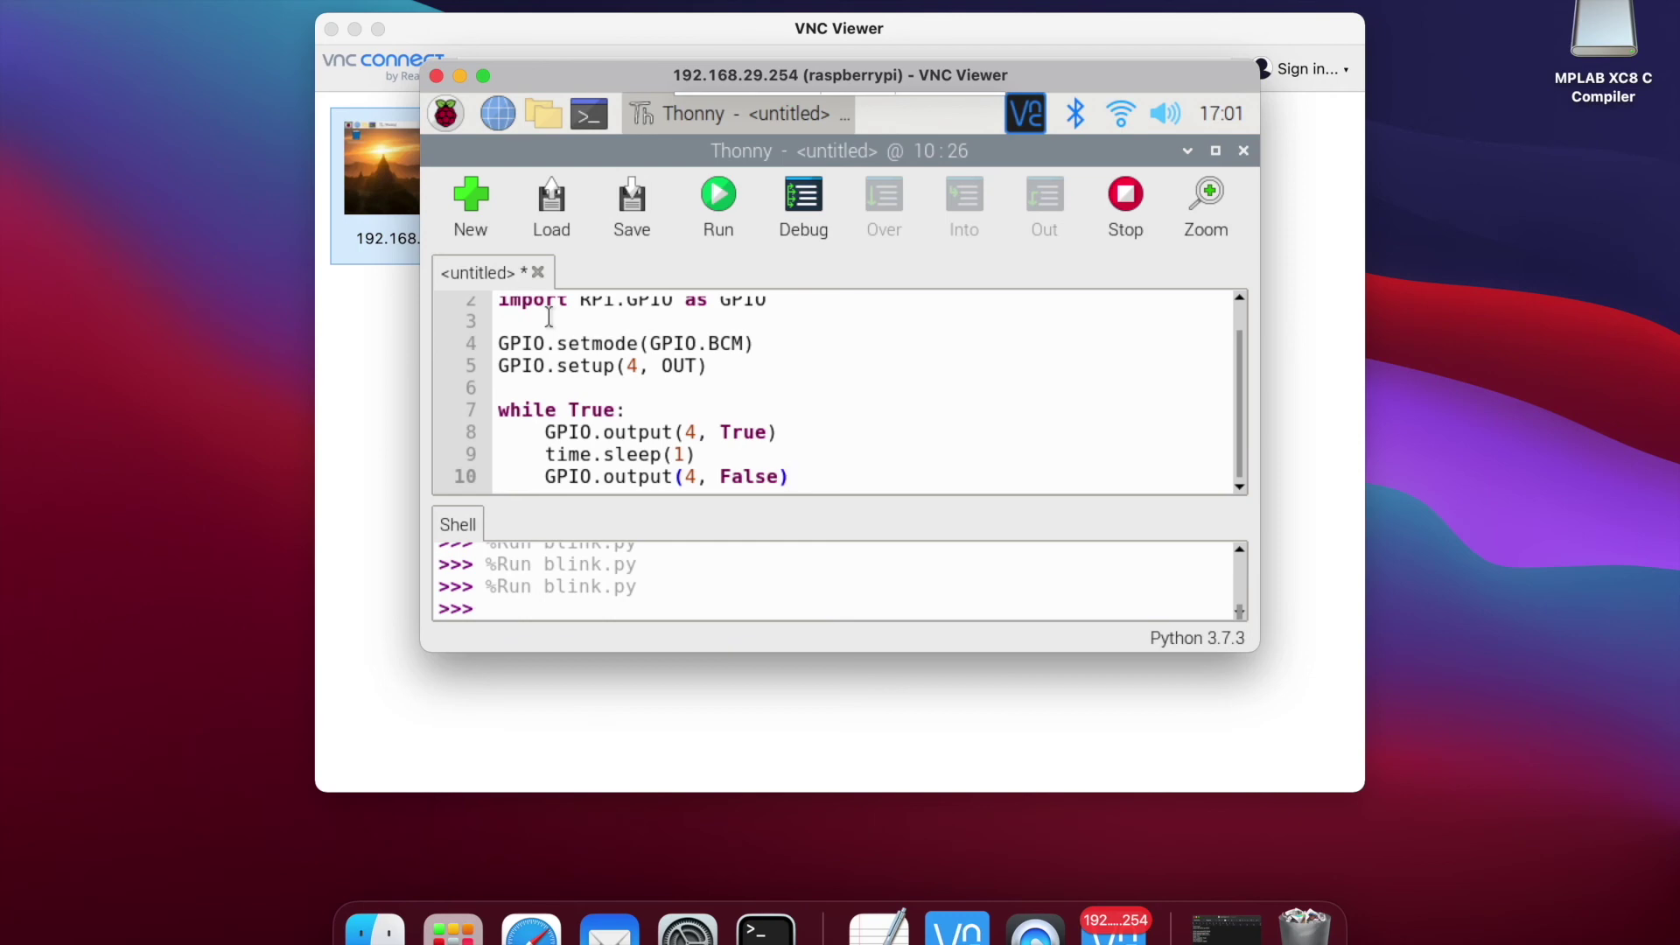
click(632, 229)
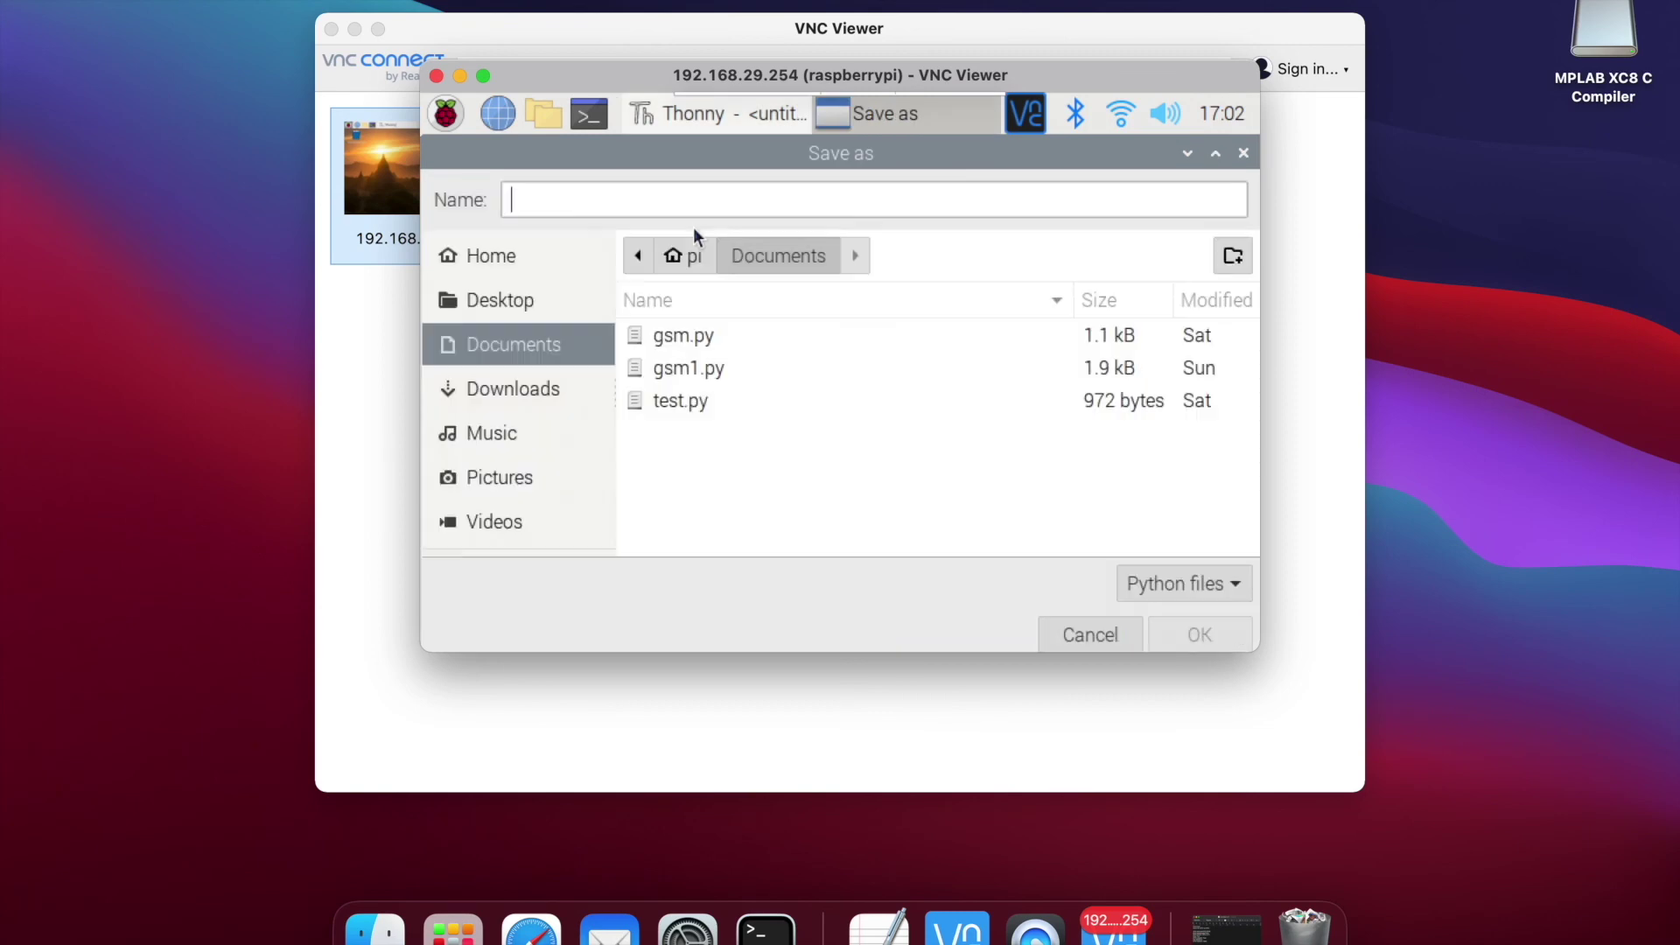
text(b)
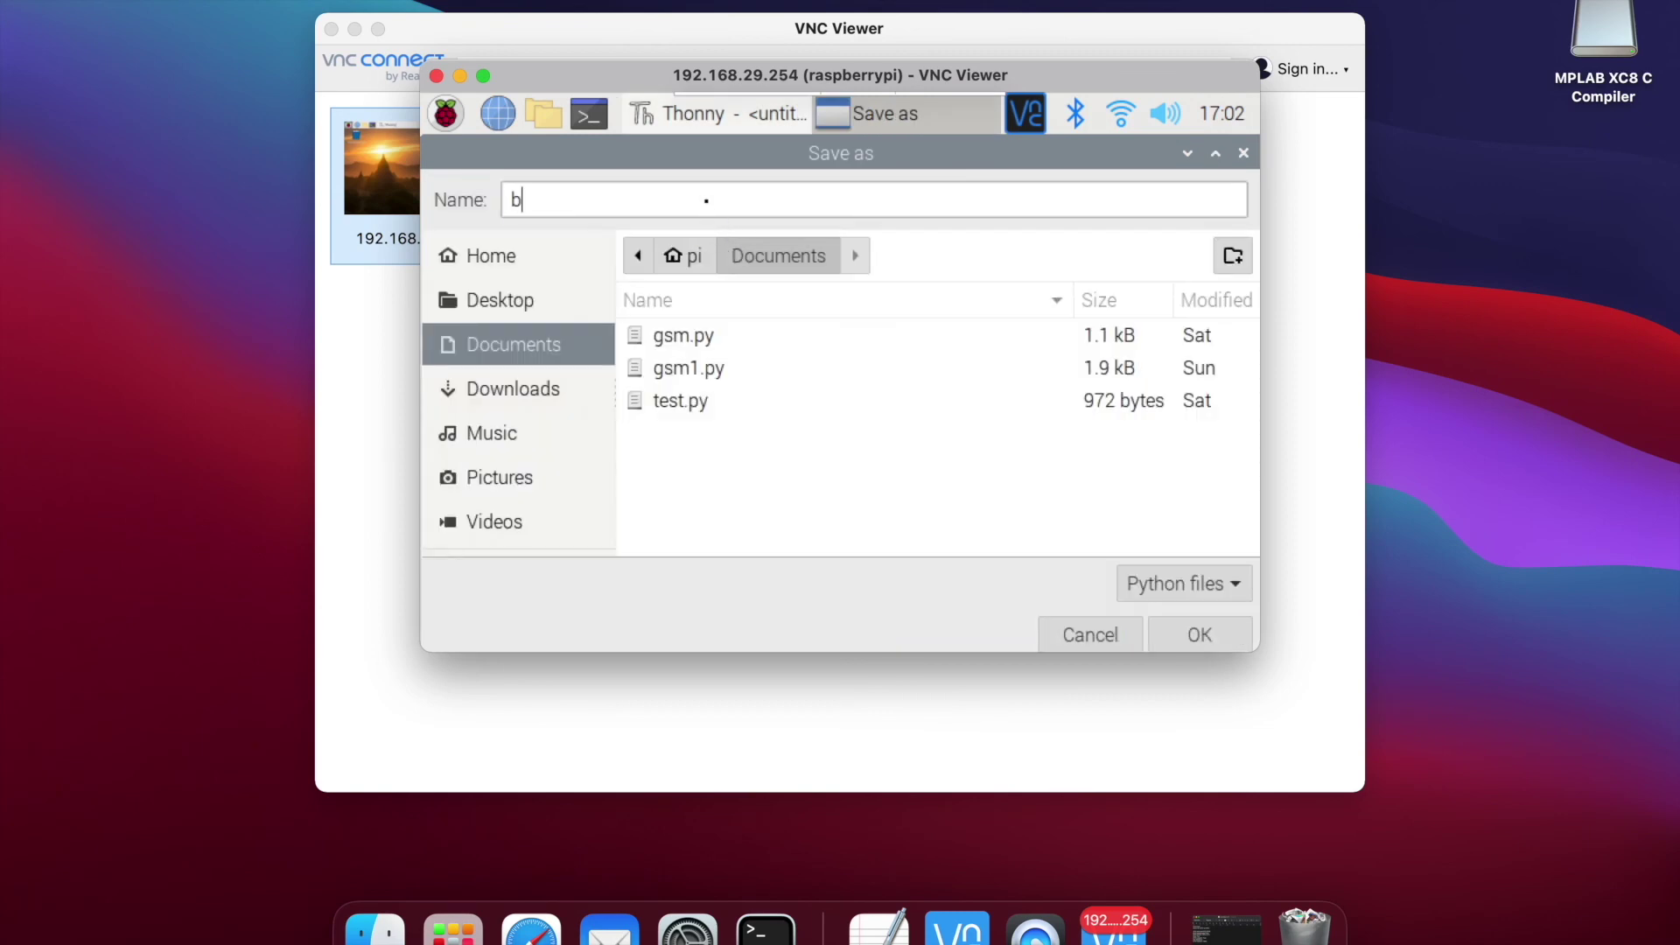
text(link)
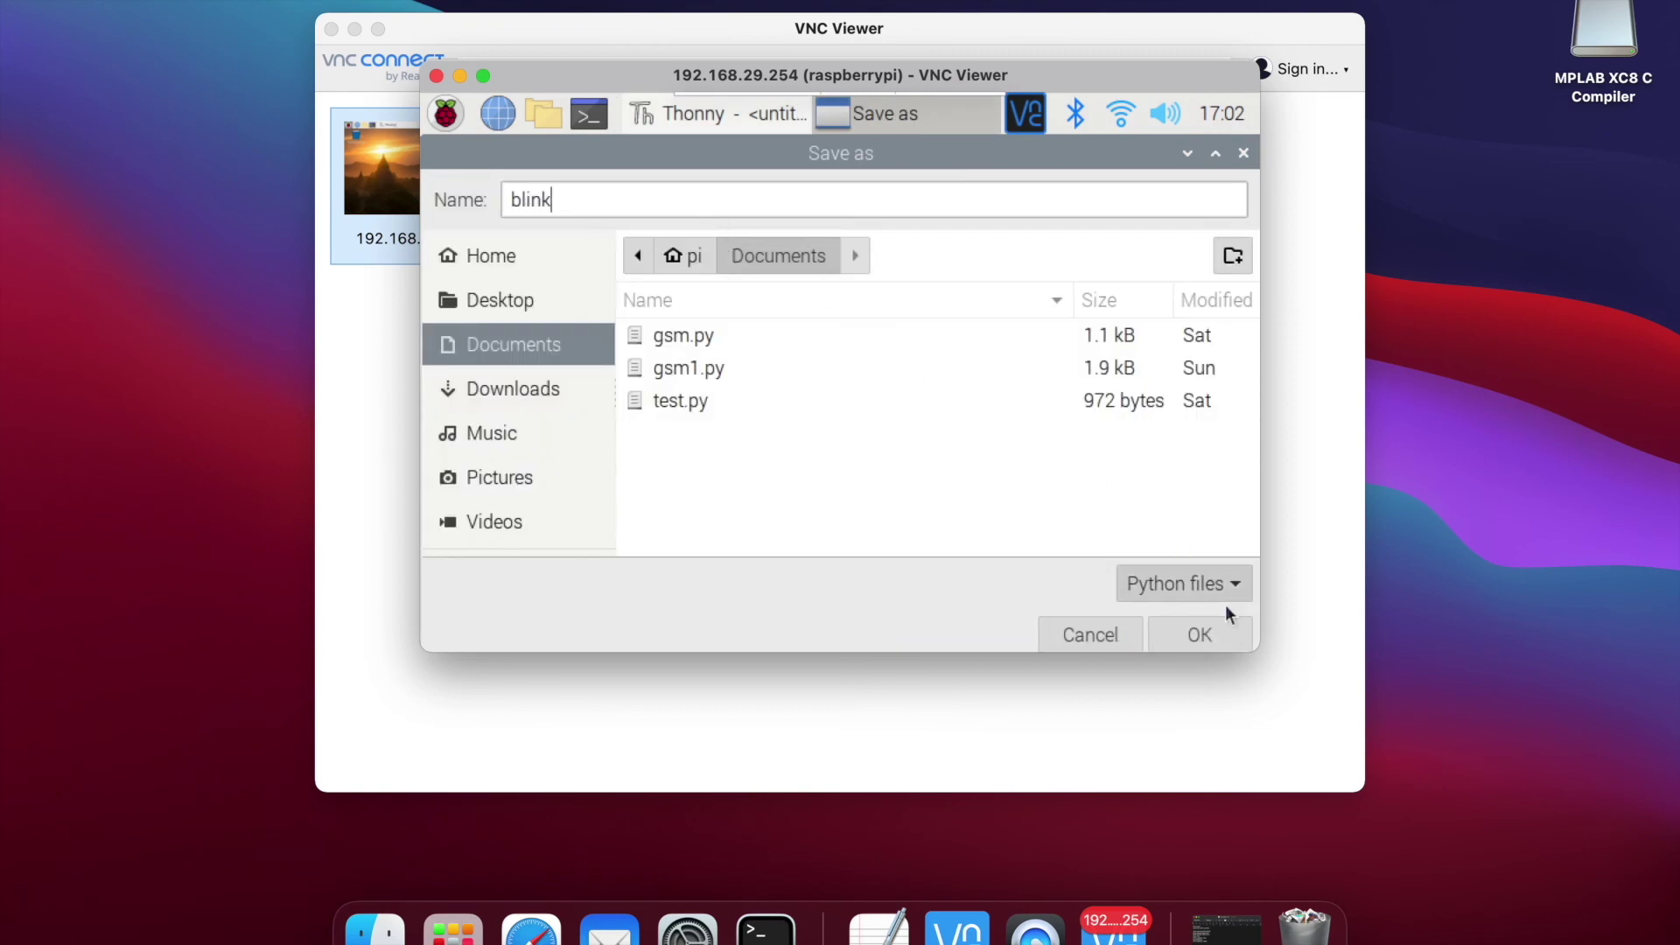